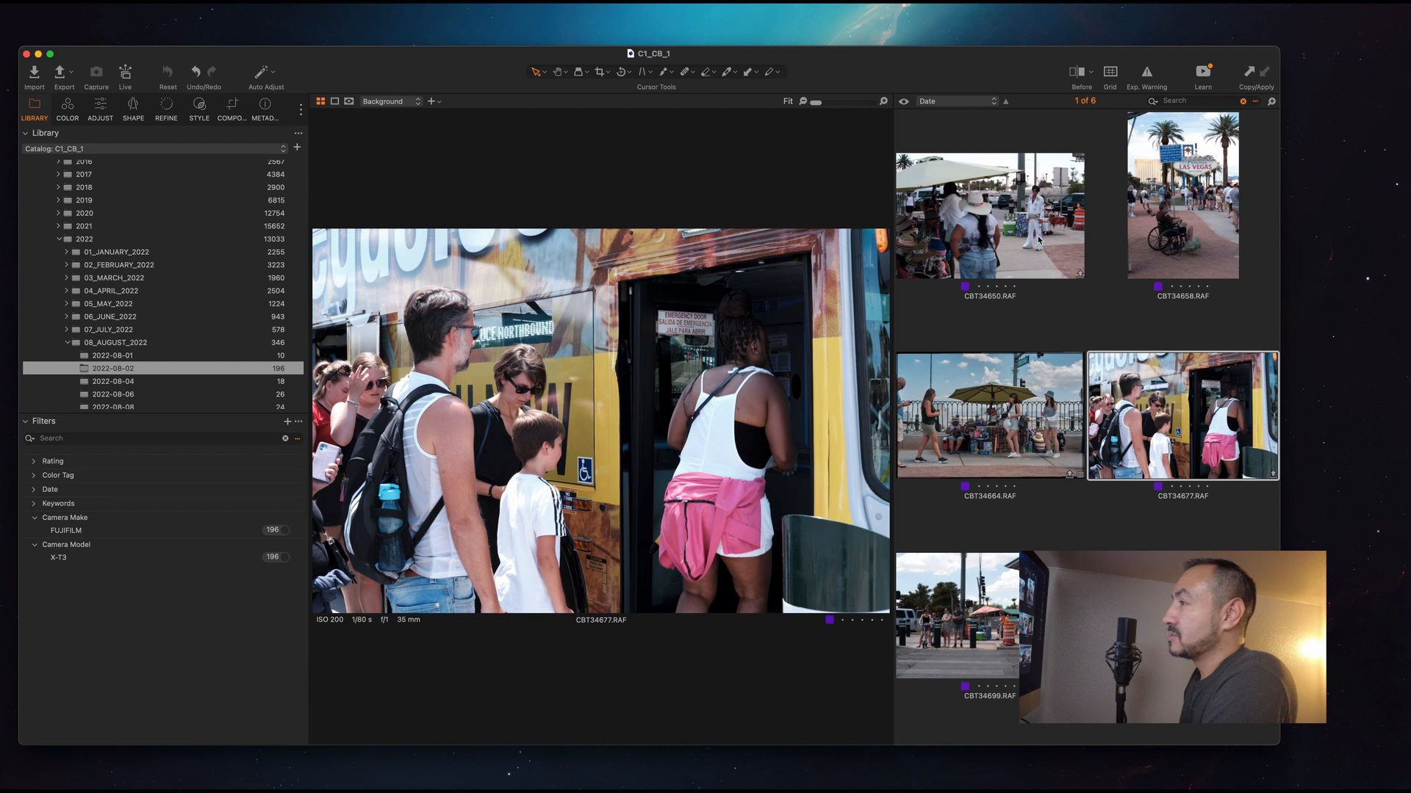
- Review the purple-tagged street photos in the 2022-08-02 folder to find one to edit
{"action": "key", "text": "Right"}
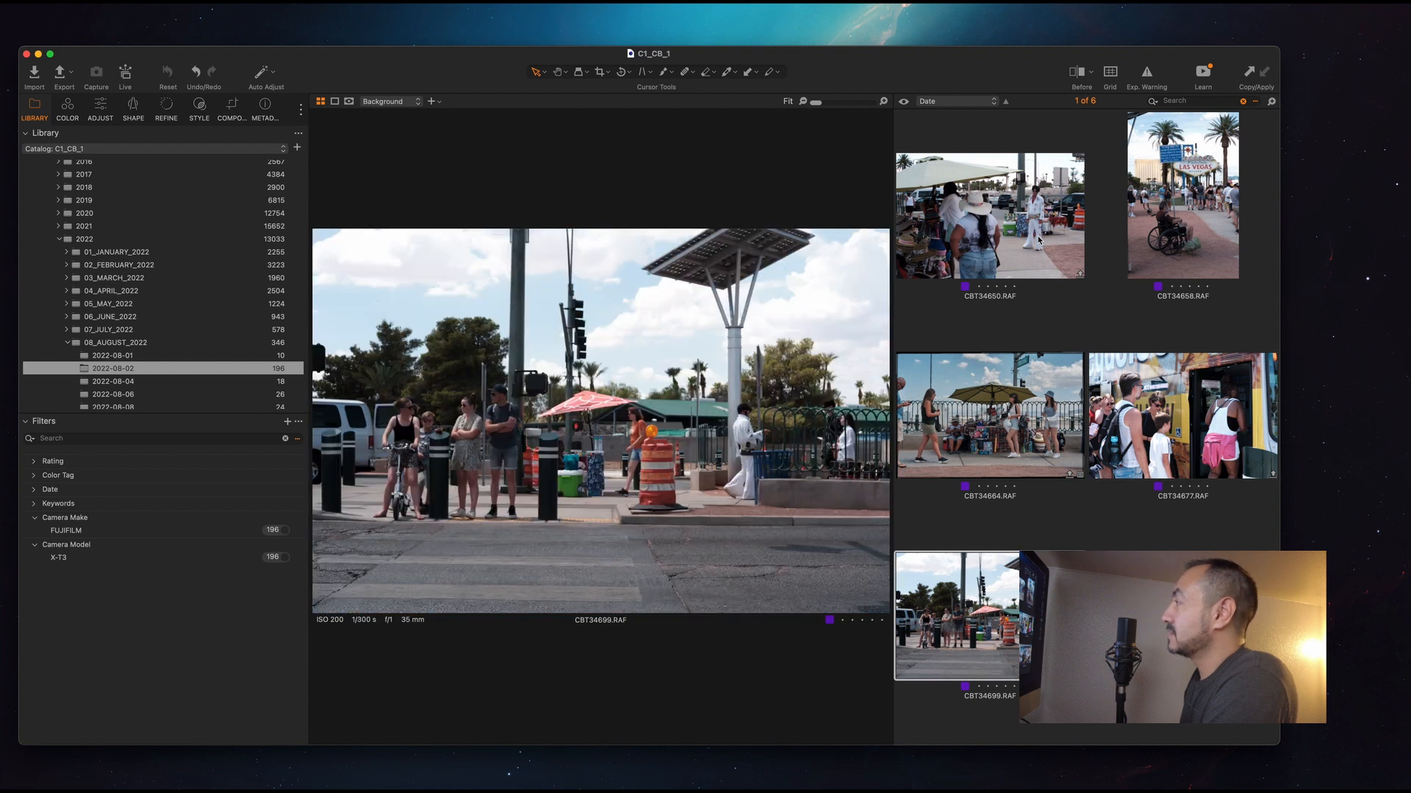
{"action": "key", "text": "Right"}
{"action": "key", "text": "Left"}
{"action": "key", "text": "Left"}
{"action": "key", "text": "Left"}
{"action": "key", "text": "Up"}
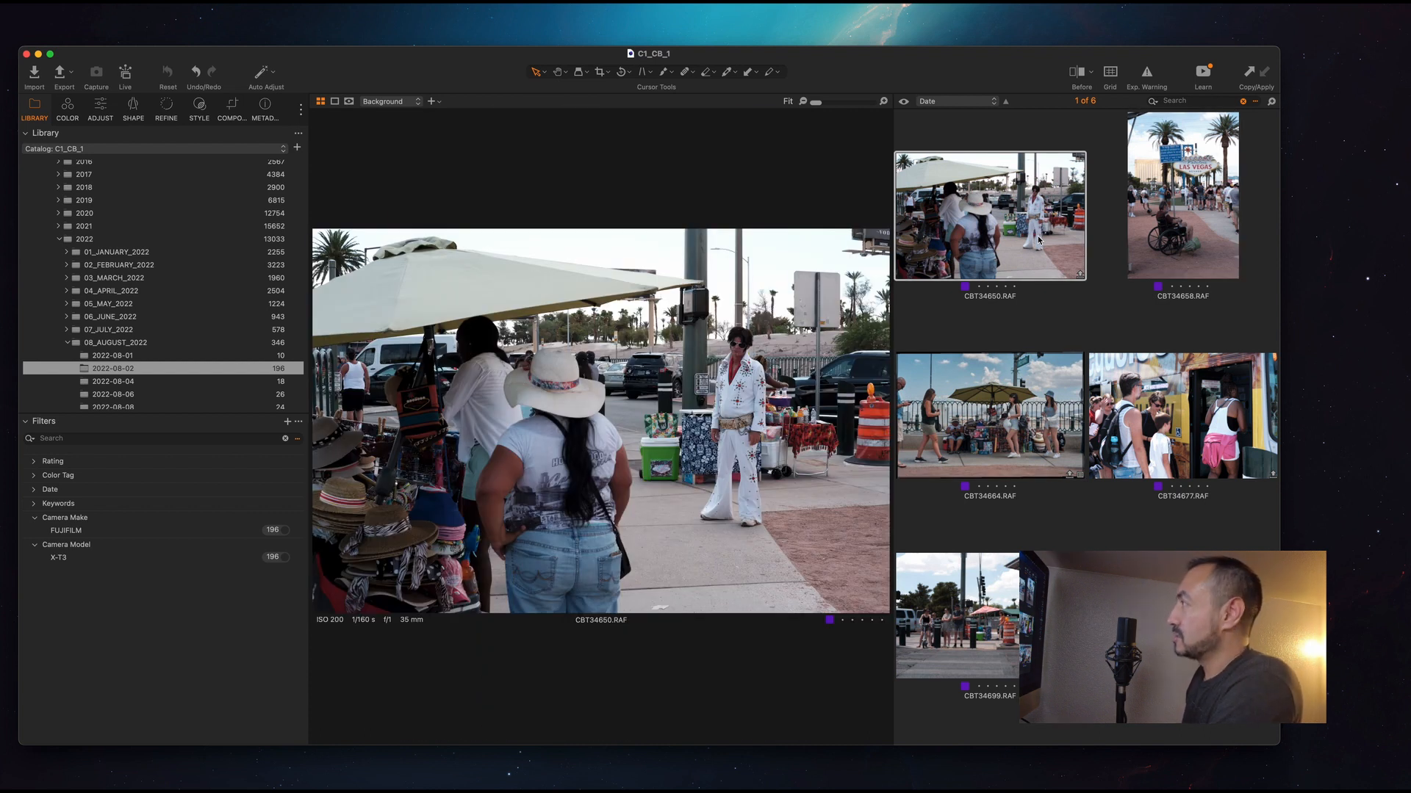
{"action": "key", "text": "Right"}
{"action": "key", "text": "Left"}
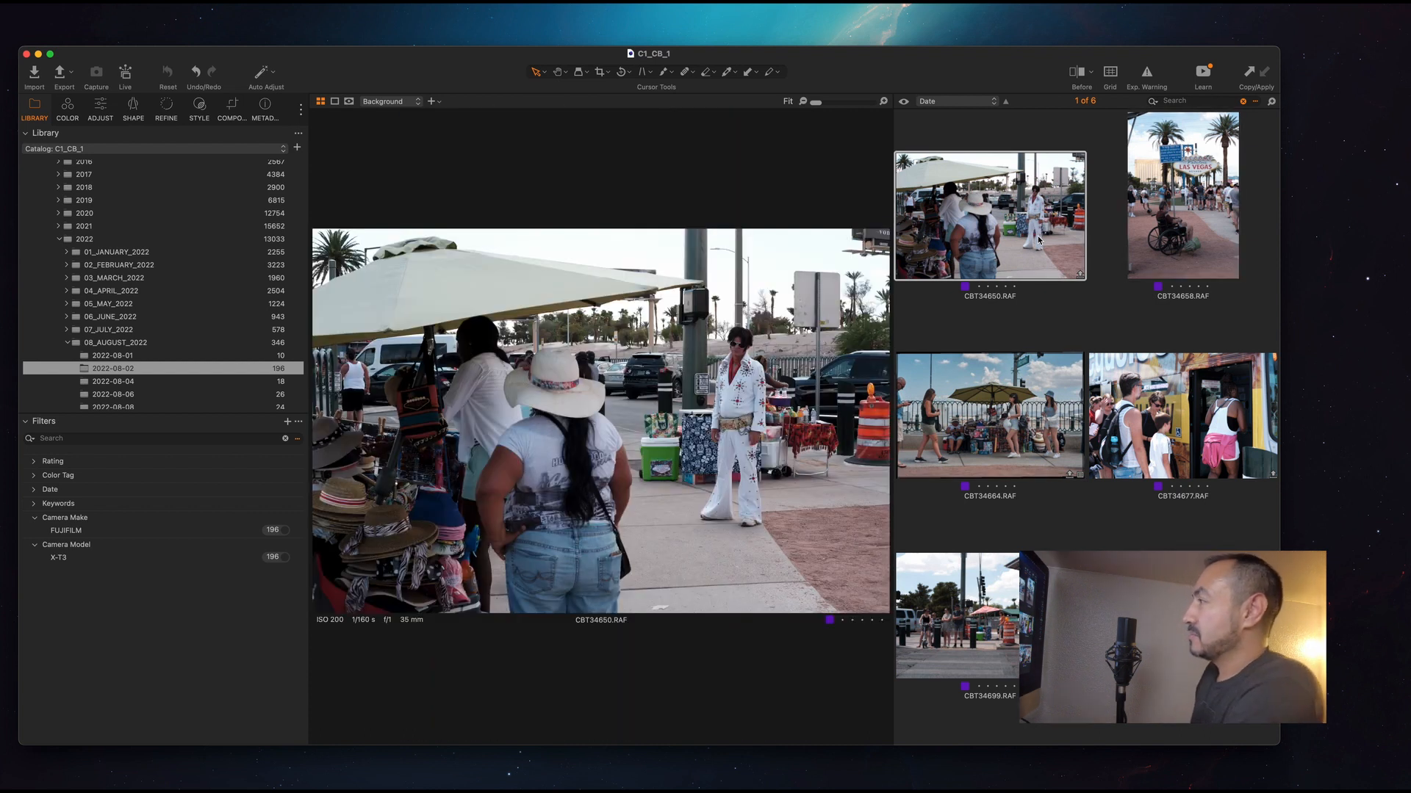
{"action": "key", "text": "Right"}
{"action": "key", "text": "Down"}
{"action": "key", "text": "Right"}
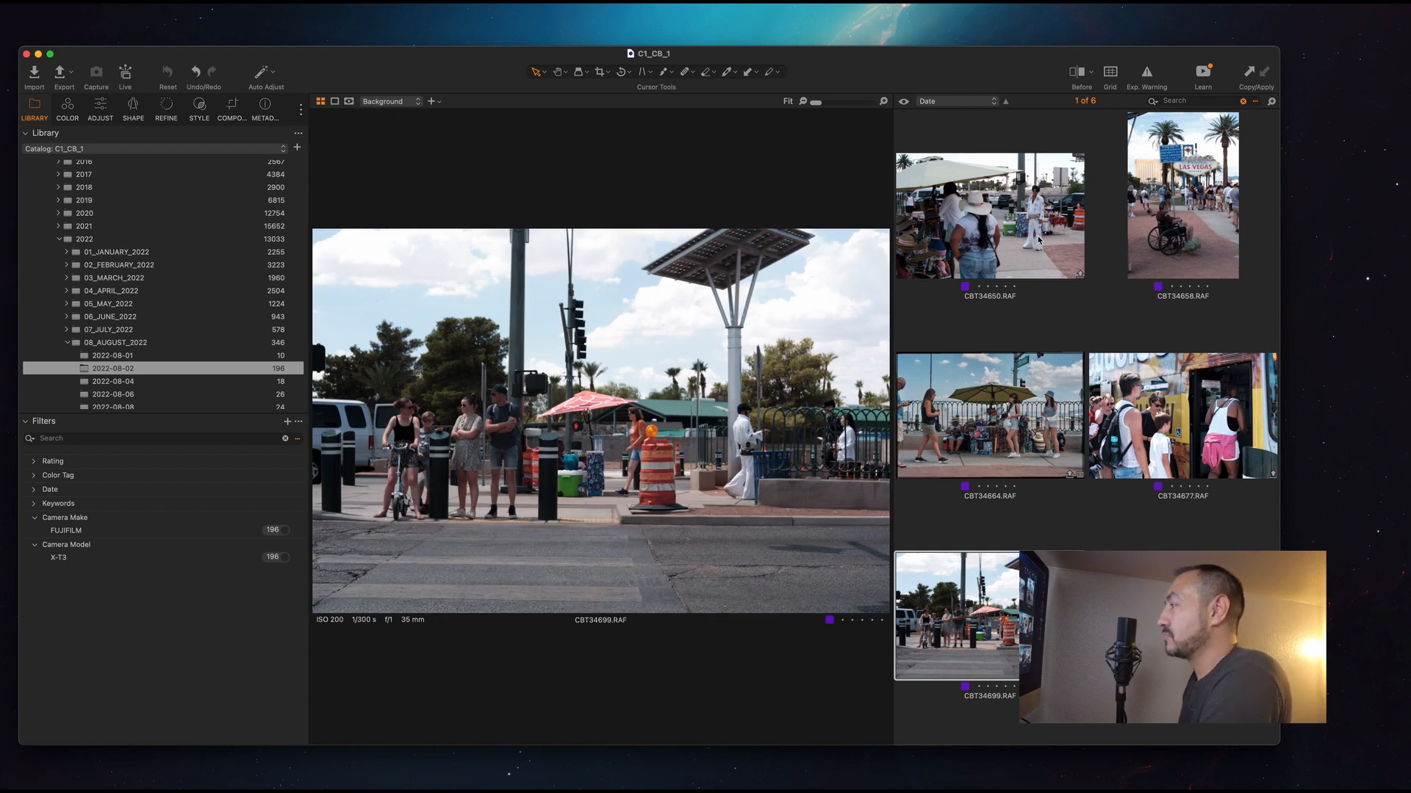
- Select CBT34664.RAF and send it to the Dehancer Lightroom Plugin for editing with the existing TIFF settings
{"action": "key", "text": "Right"}
{"action": "key", "text": "Up"}
{"action": "key", "text": "Left"}
{"action": "key", "text": "Right"}
{"action": "key", "text": "Left"}
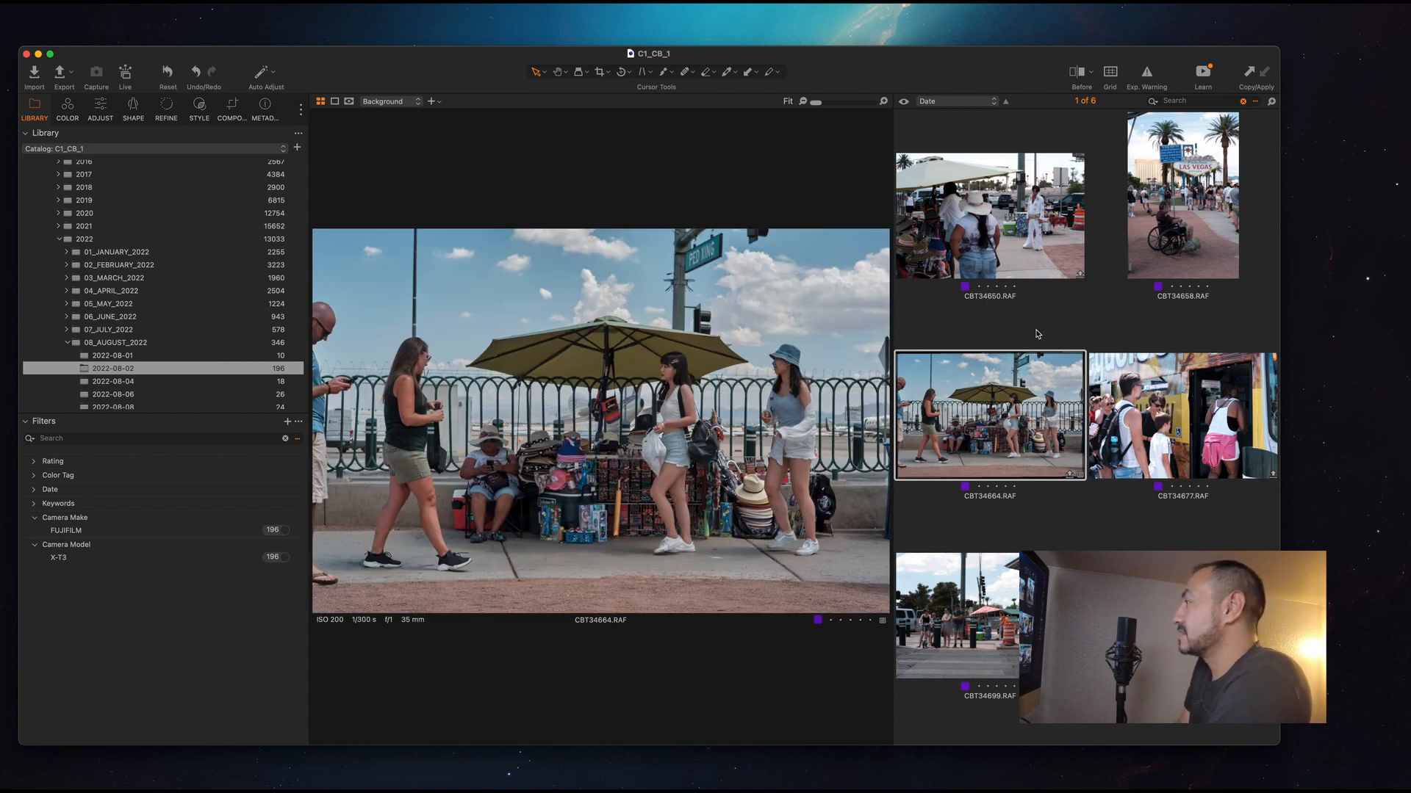
{"action": "right_click", "coordinate": [1001, 396]}
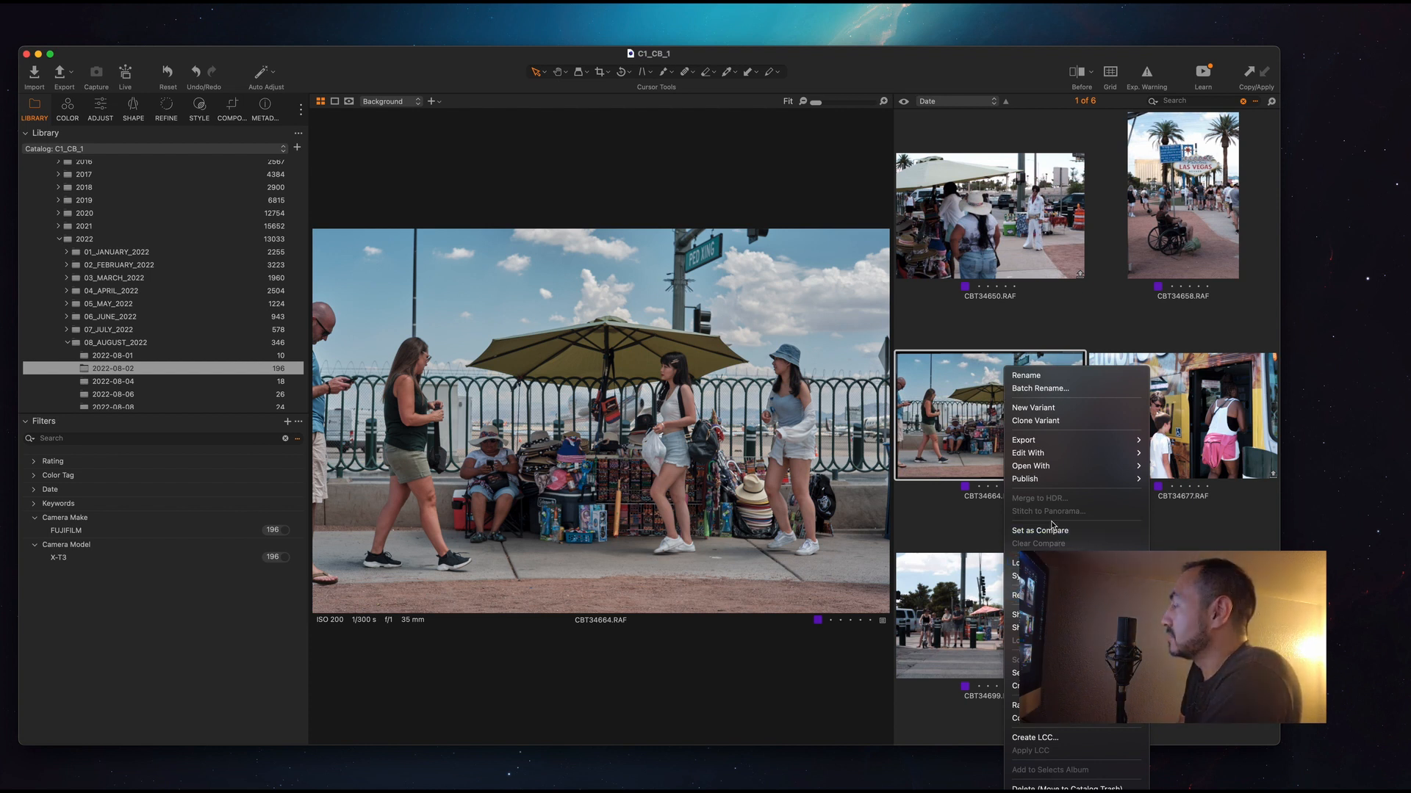
{"action": "mouse_move", "coordinate": [1102, 452]}
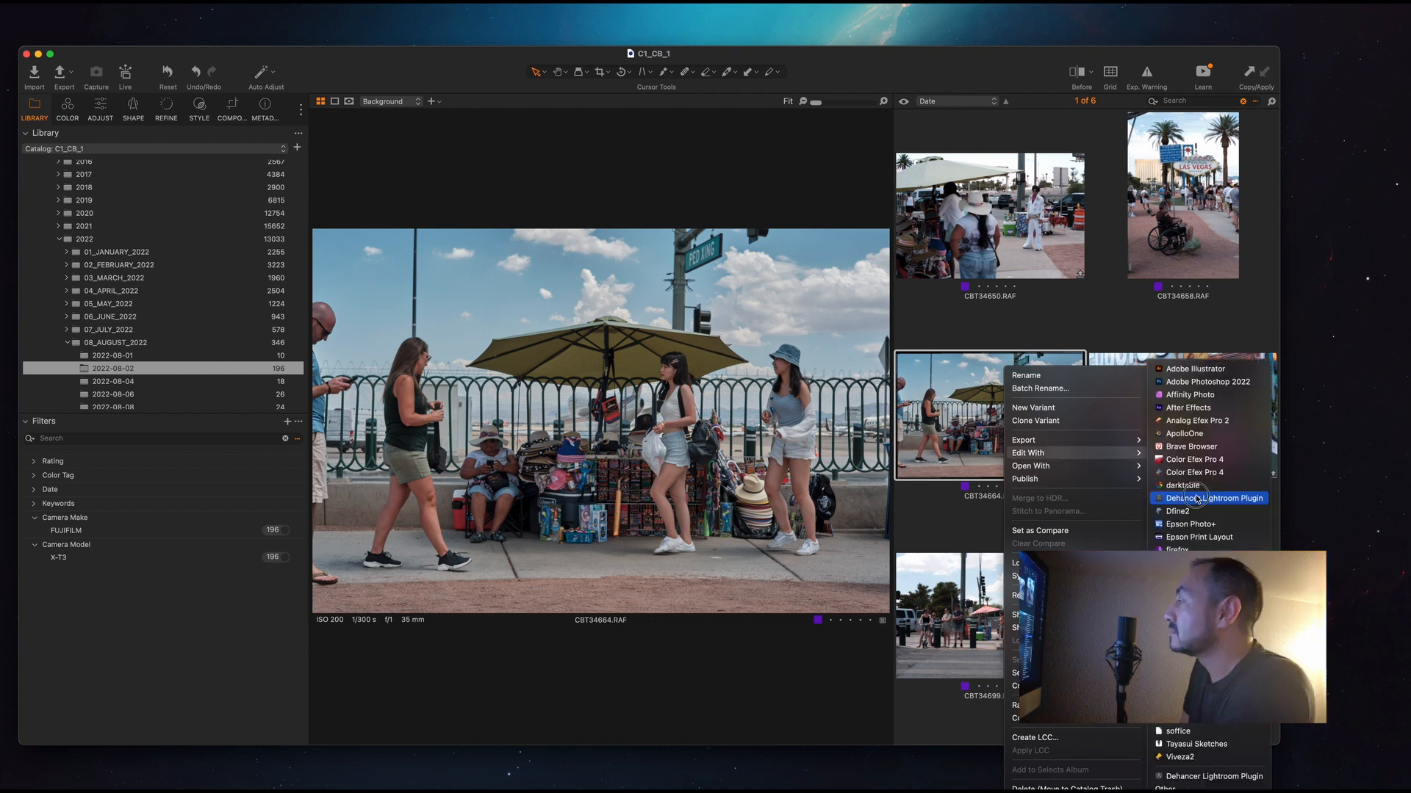
{"action": "left_click", "coordinate": [1198, 499]}
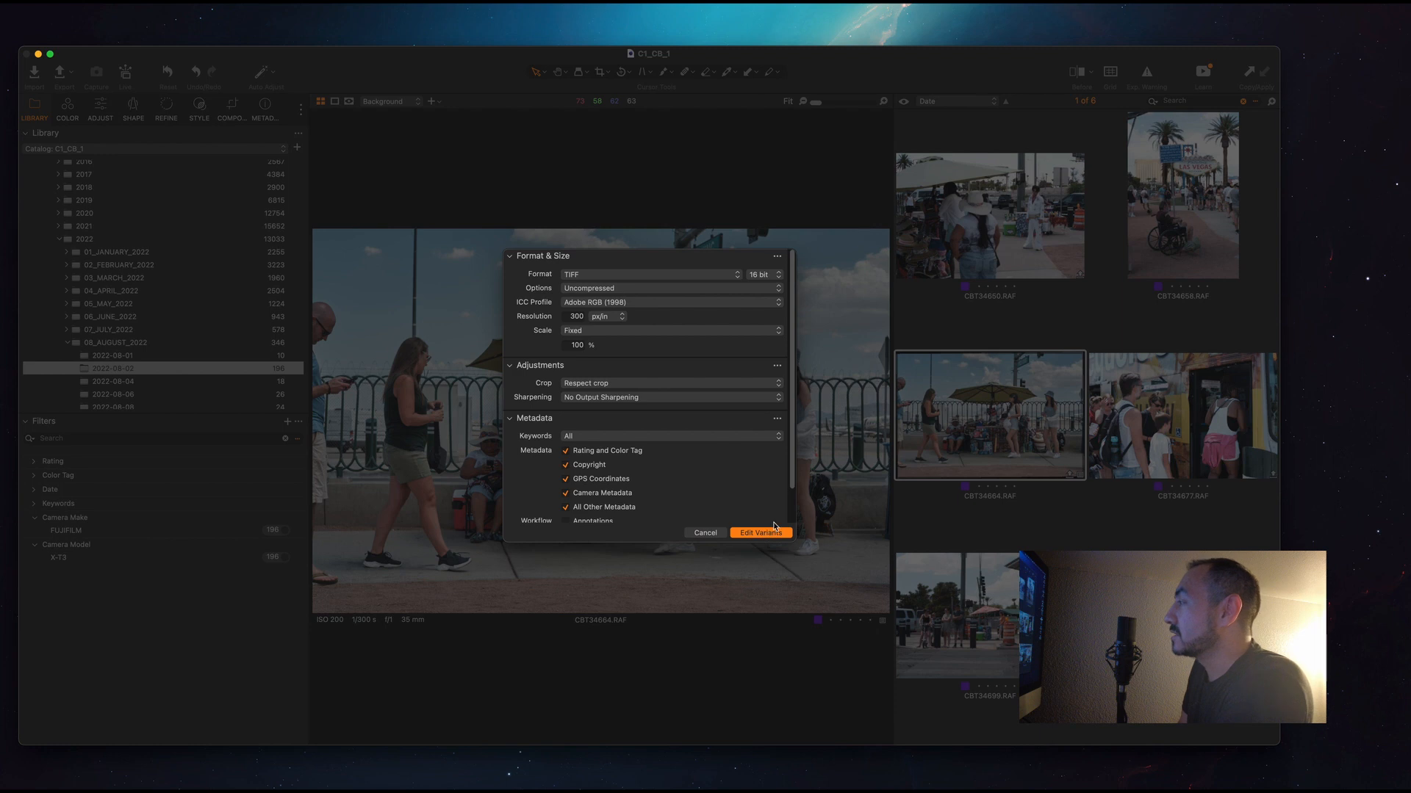
{"action": "left_click", "coordinate": [757, 535]}
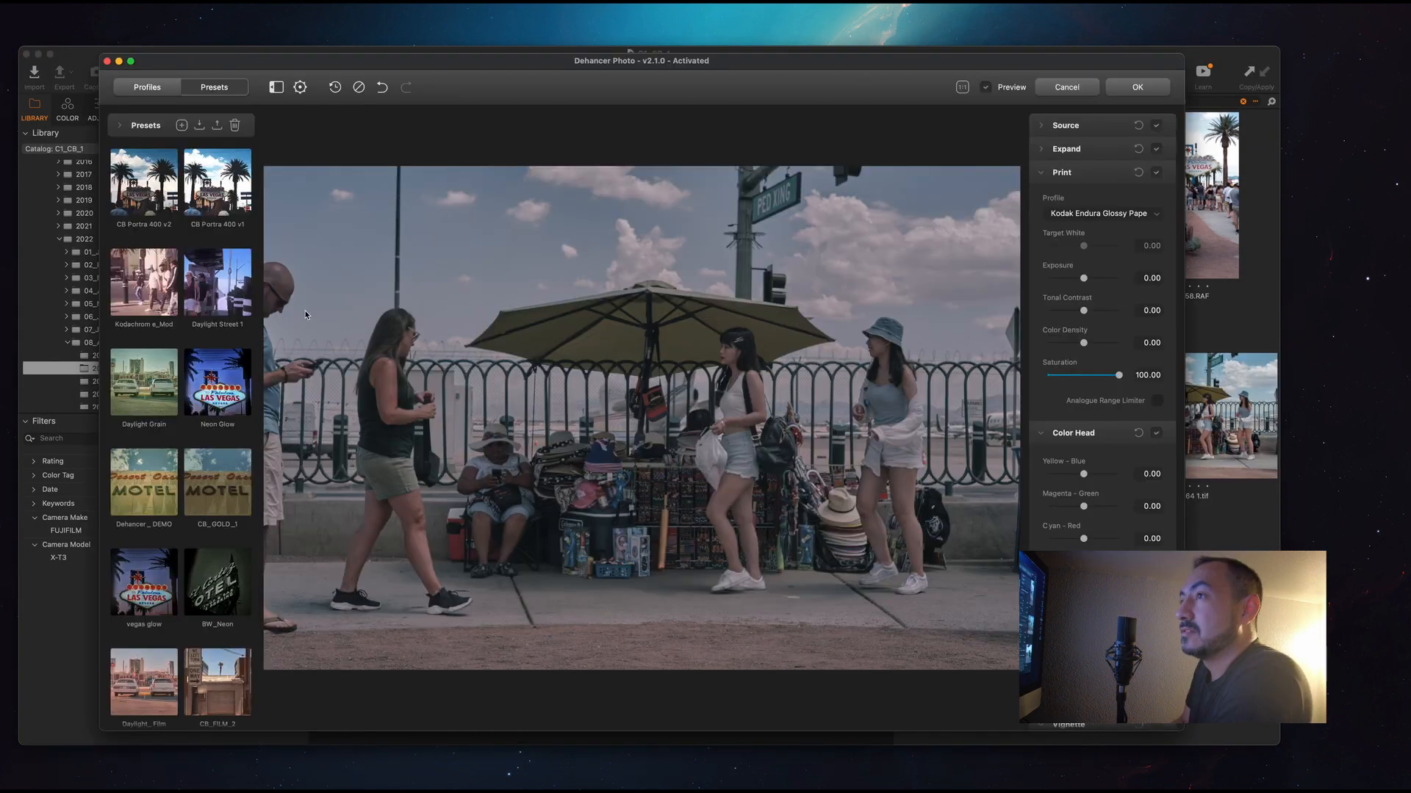
- Delete the CB Portra 400 v2 and CB Portra 400 v1 presets from the saved presets
{"action": "left_click", "coordinate": [235, 125]}
{"action": "left_click", "coordinate": [757, 401]}
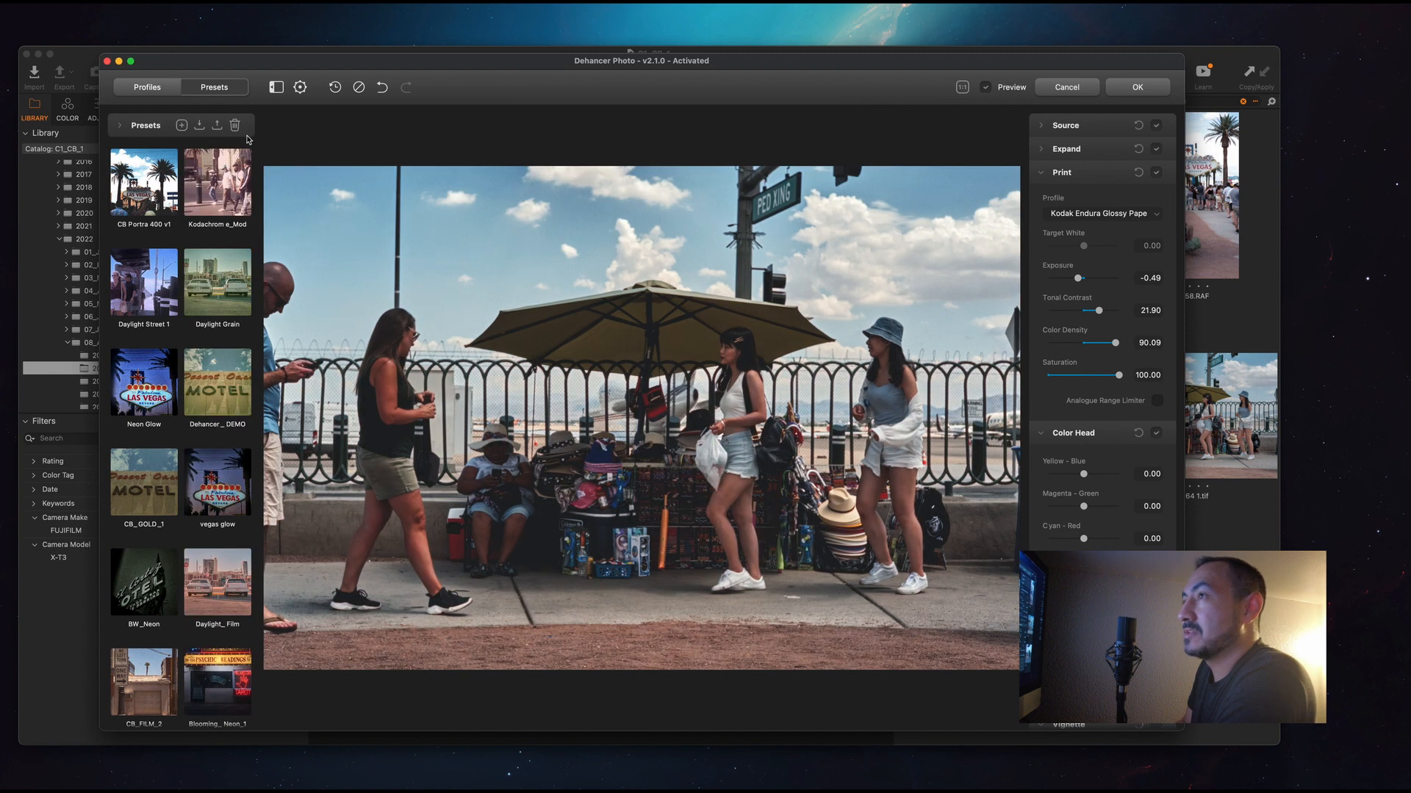
{"action": "left_click", "coordinate": [156, 187]}
{"action": "left_click", "coordinate": [235, 125]}
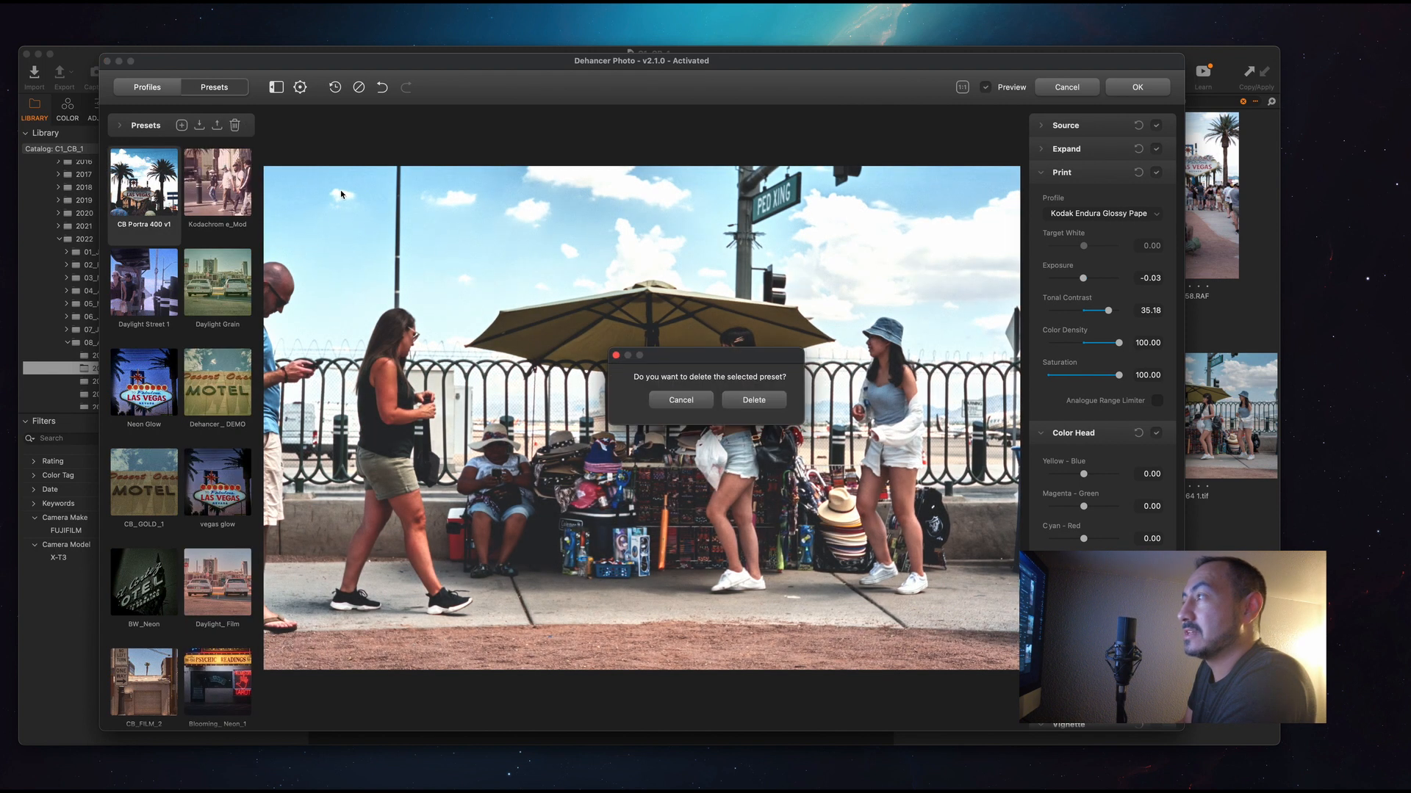
{"action": "left_click", "coordinate": [753, 401]}
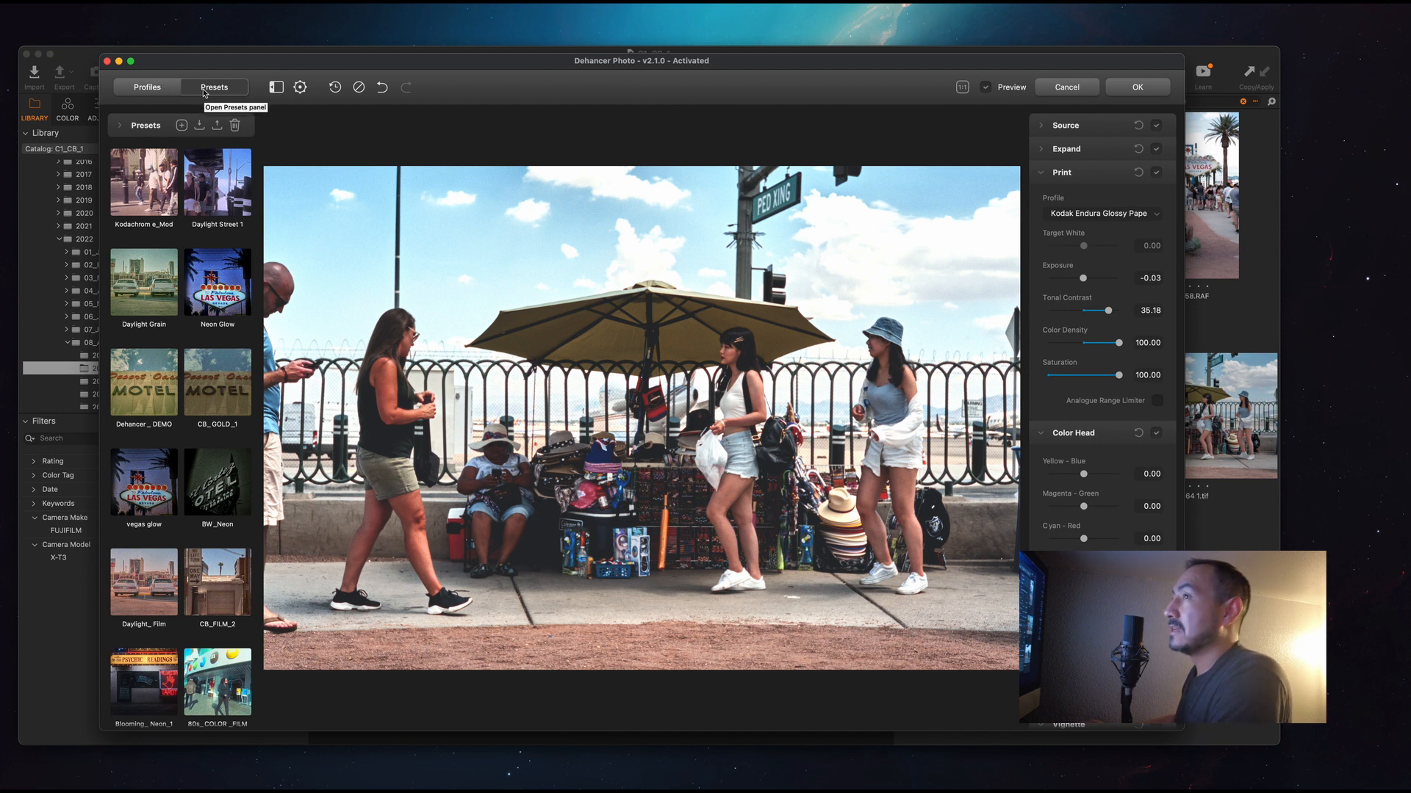
- Look over the film profiles and the list of saved presets
{"action": "left_click", "coordinate": [165, 89]}
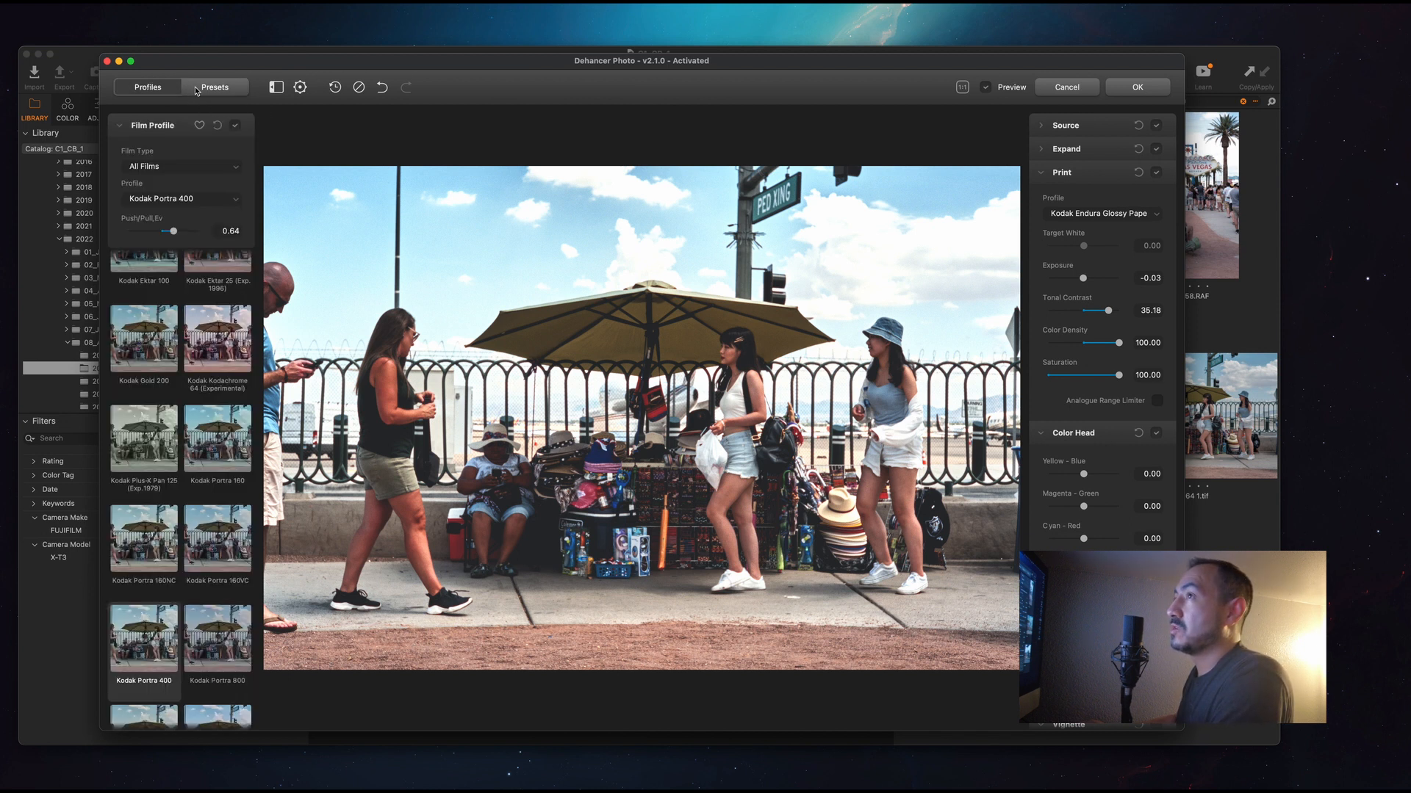
{"action": "left_click", "coordinate": [197, 89]}
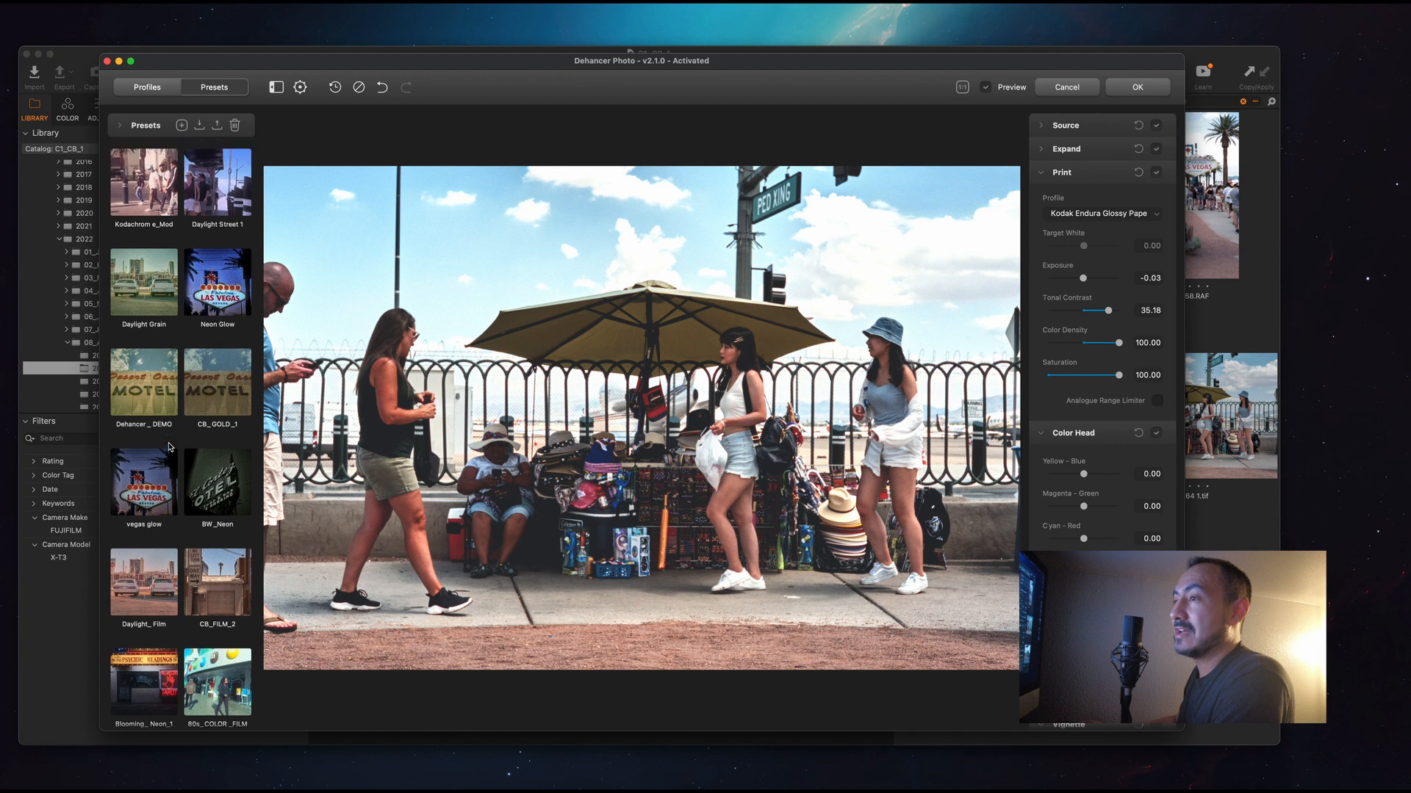
{"action": "scroll", "coordinate": [168, 446], "scroll_direction": "down", "scroll_amount": 1}
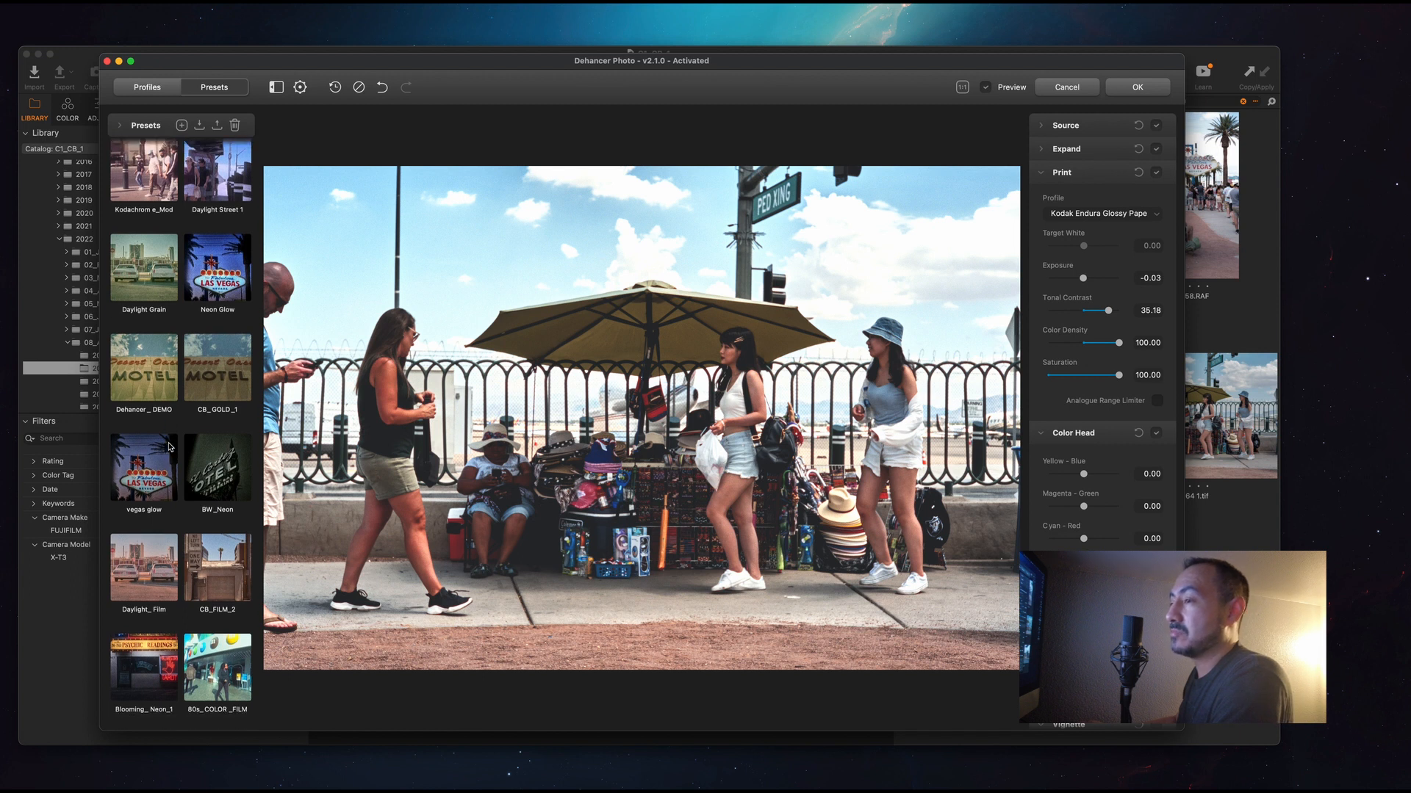
{"action": "scroll", "coordinate": [168, 446], "scroll_direction": "down", "scroll_amount": 1}
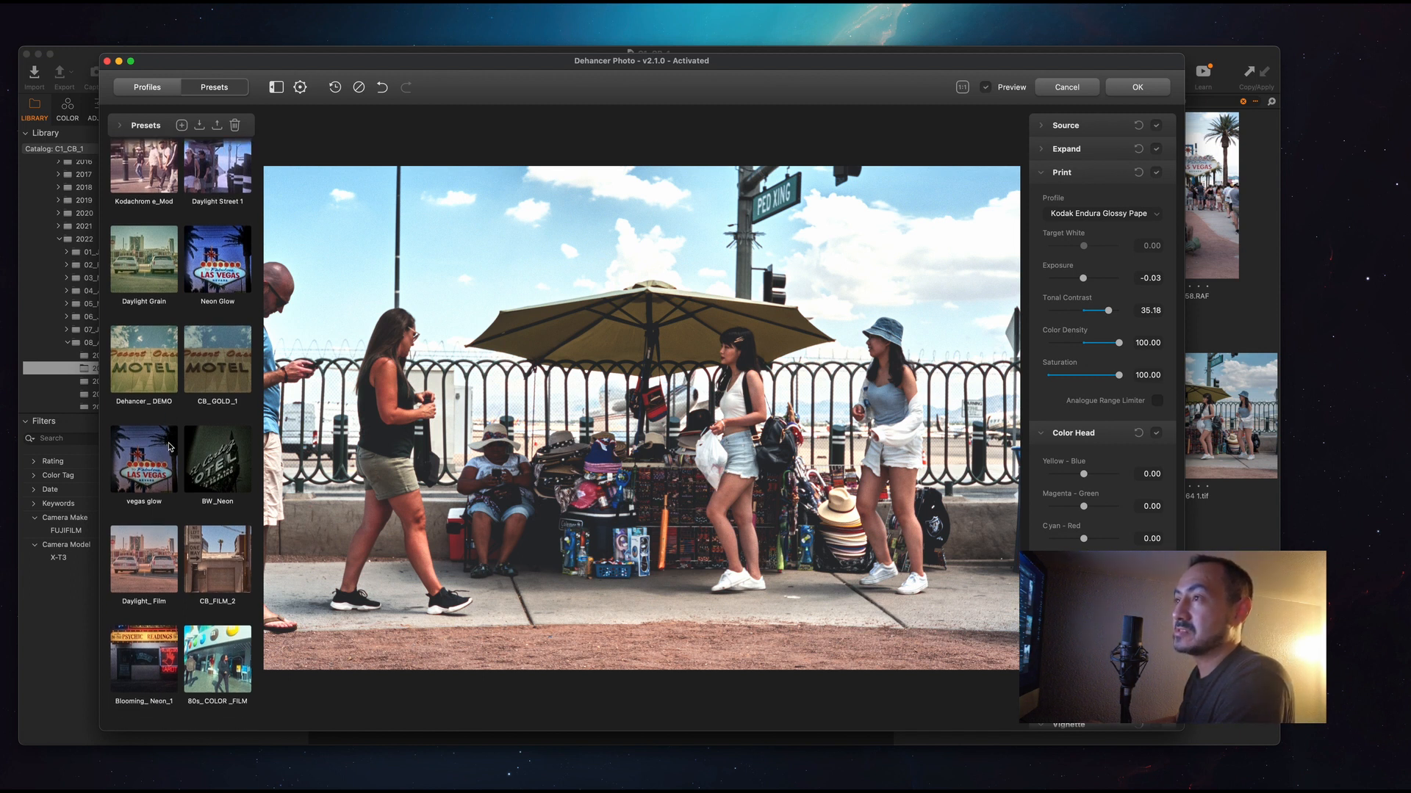
{"action": "scroll", "coordinate": [168, 446], "scroll_direction": "up", "scroll_amount": 2}
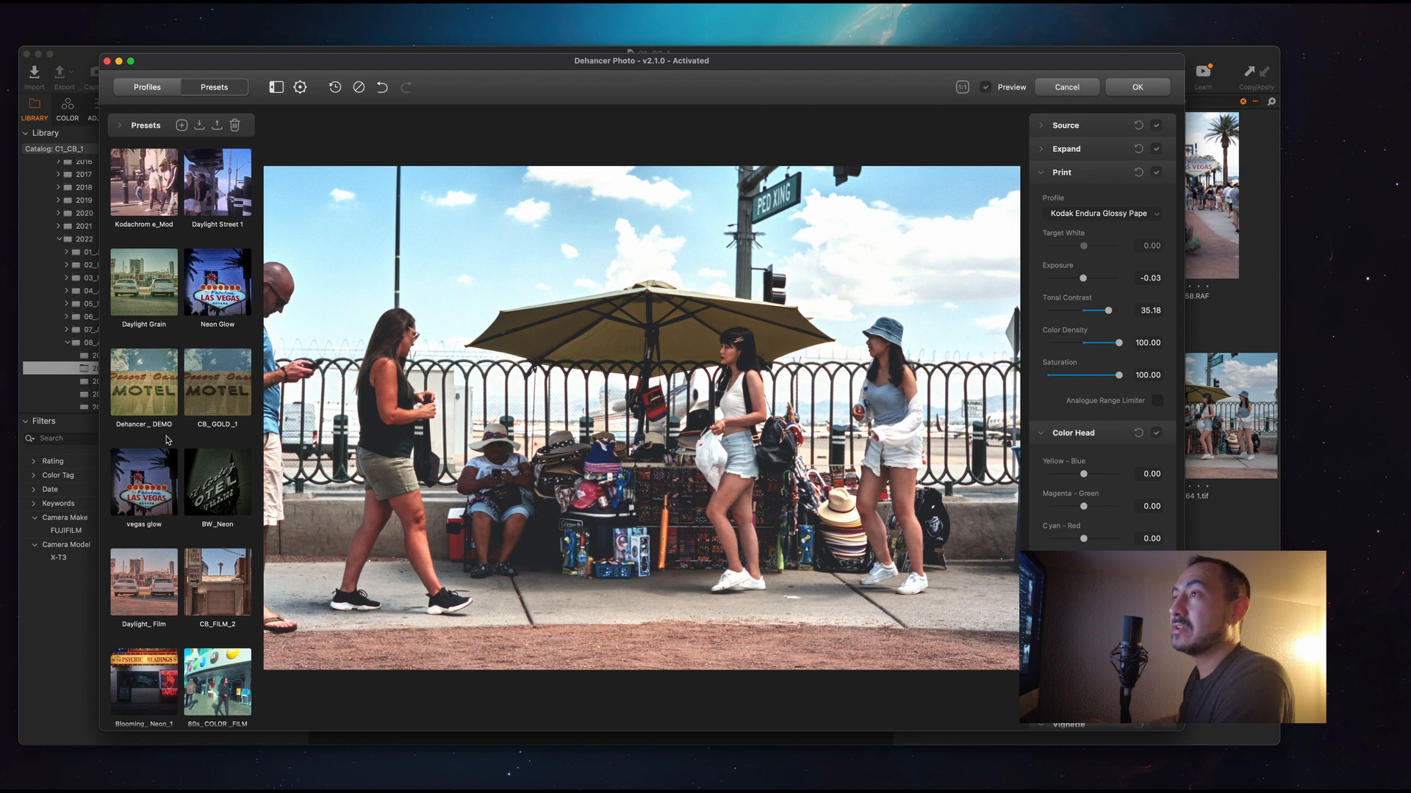
- Import the preset files CB Portra 400 v1.dhpreset and CB Portra 400 v2.dhpreset from the P400REV_IMAGES folder
{"action": "left_click", "coordinate": [200, 125]}
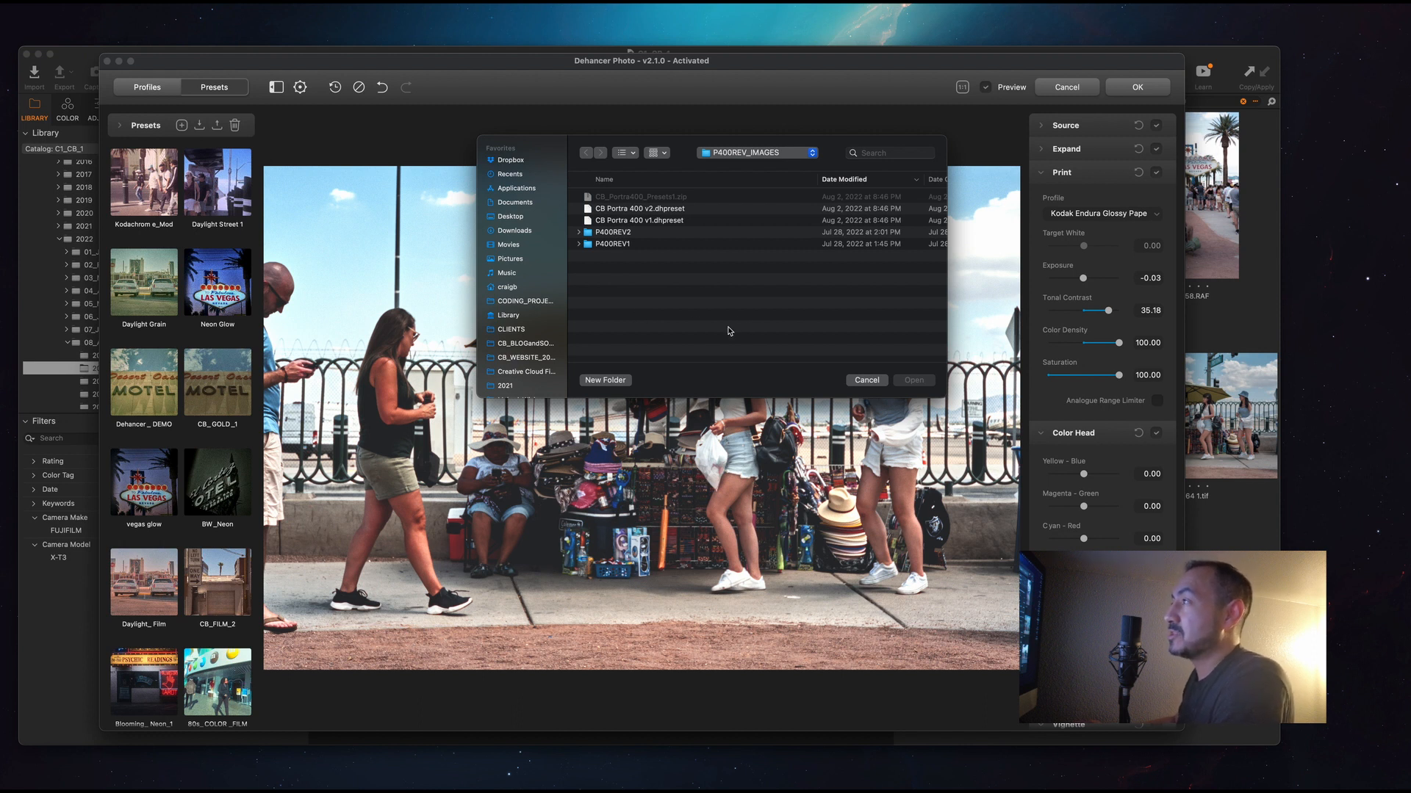
{"action": "left_click", "coordinate": [688, 220]}
{"action": "left_click", "coordinate": [914, 380]}
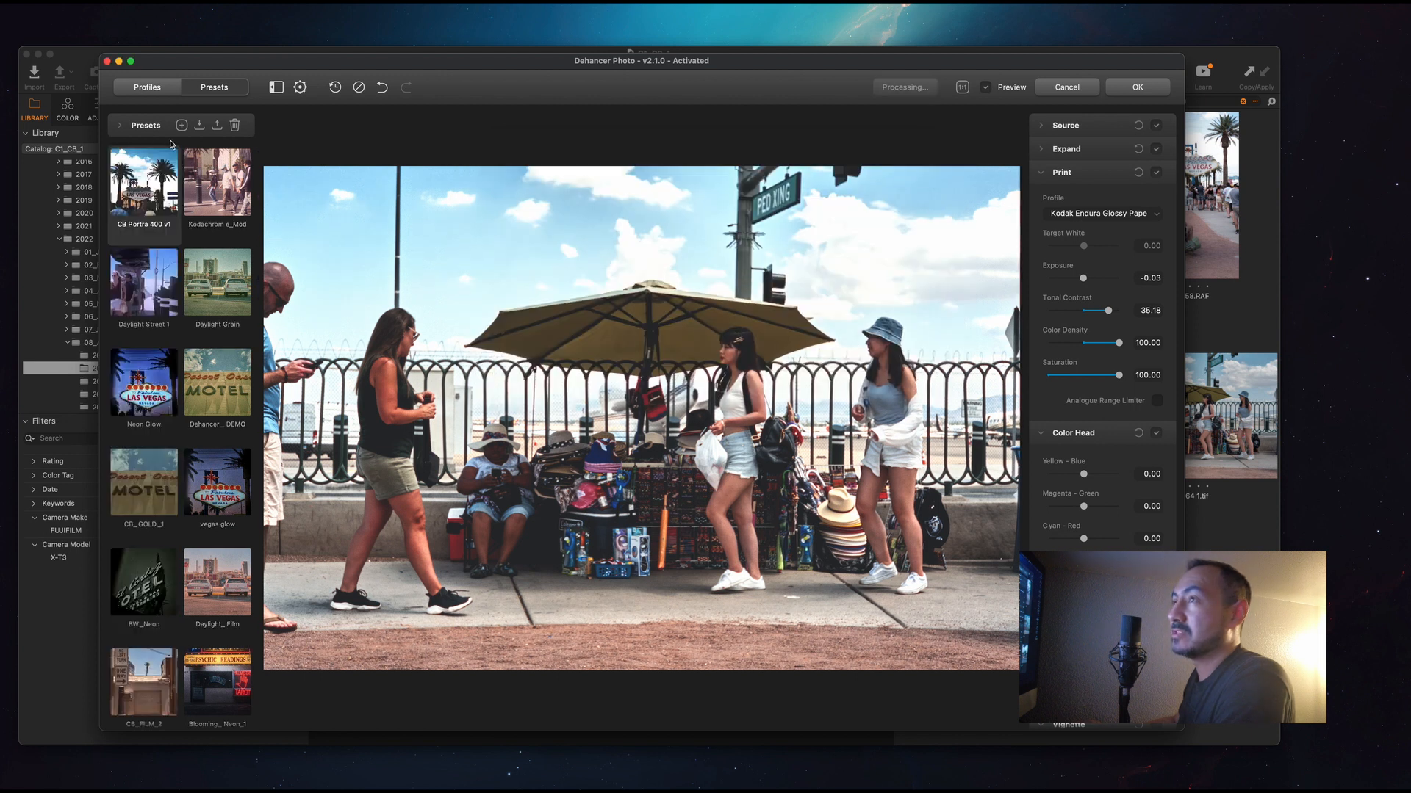
{"action": "left_click", "coordinate": [201, 127]}
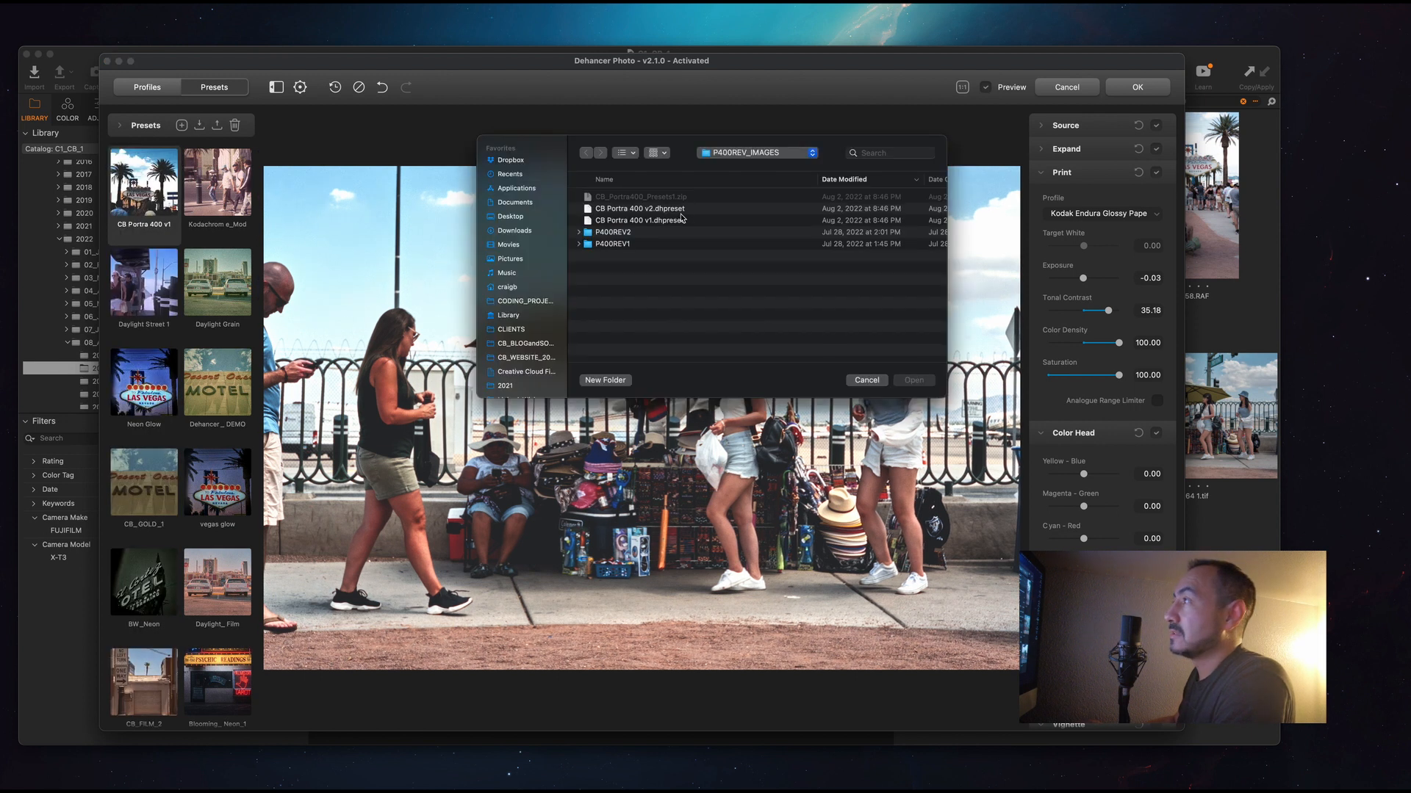
{"action": "left_click", "coordinate": [677, 208]}
{"action": "left_click", "coordinate": [914, 380]}
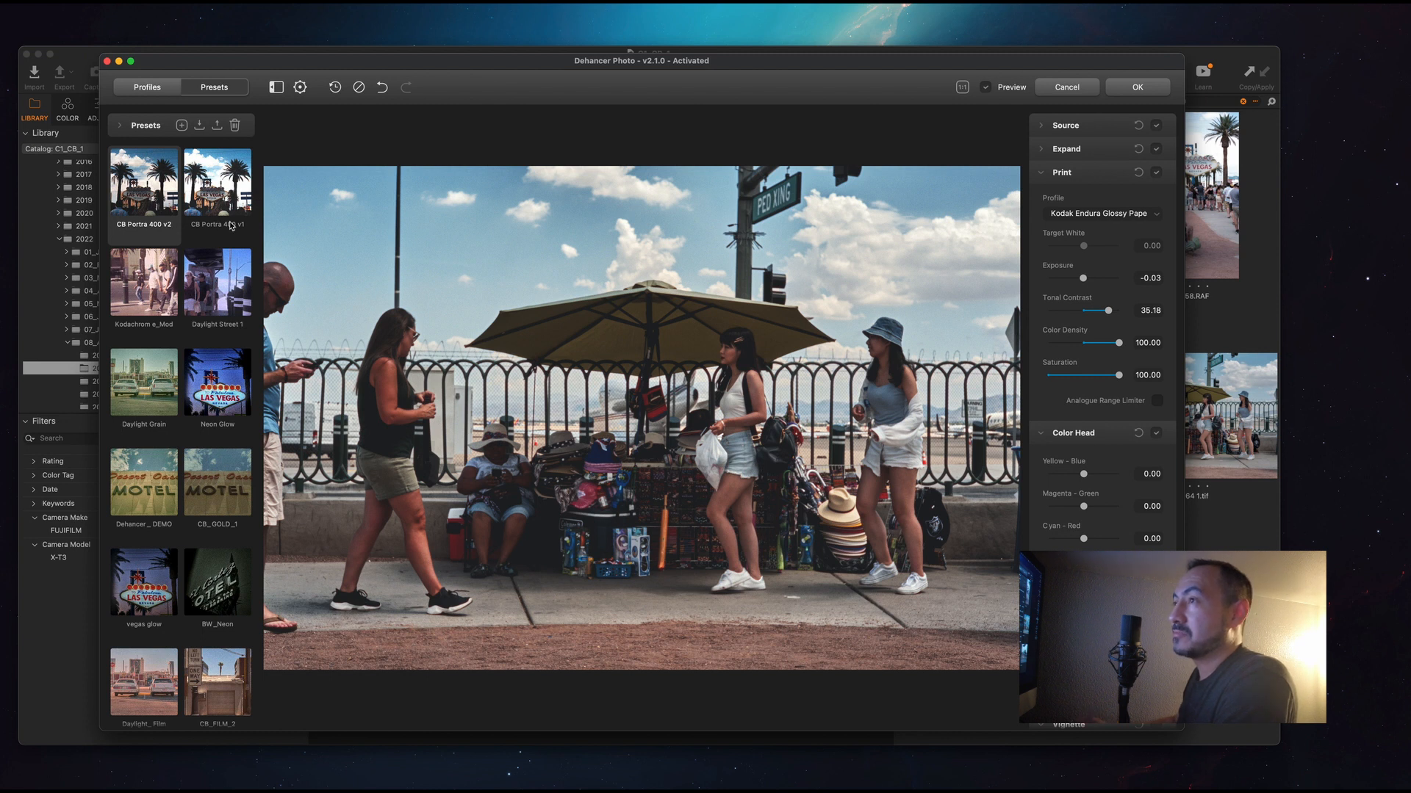
- Compare the CB Portra 400 v2, Daylight Street 1 and CB Portra 400 v1 presets on the photo, ending with CB Portra 400 v1 applied
{"action": "left_click", "coordinate": [142, 199]}
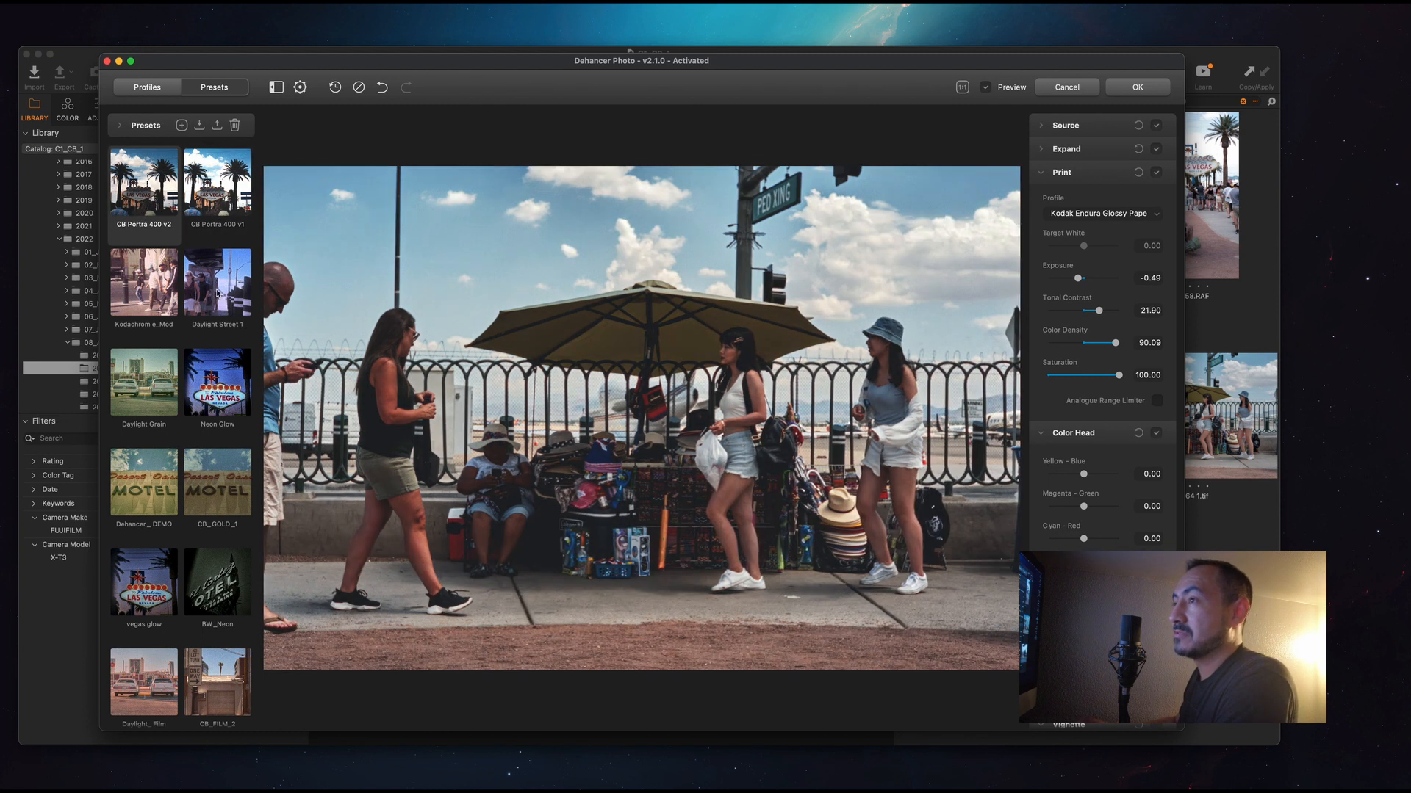
{"action": "left_click", "coordinate": [217, 293]}
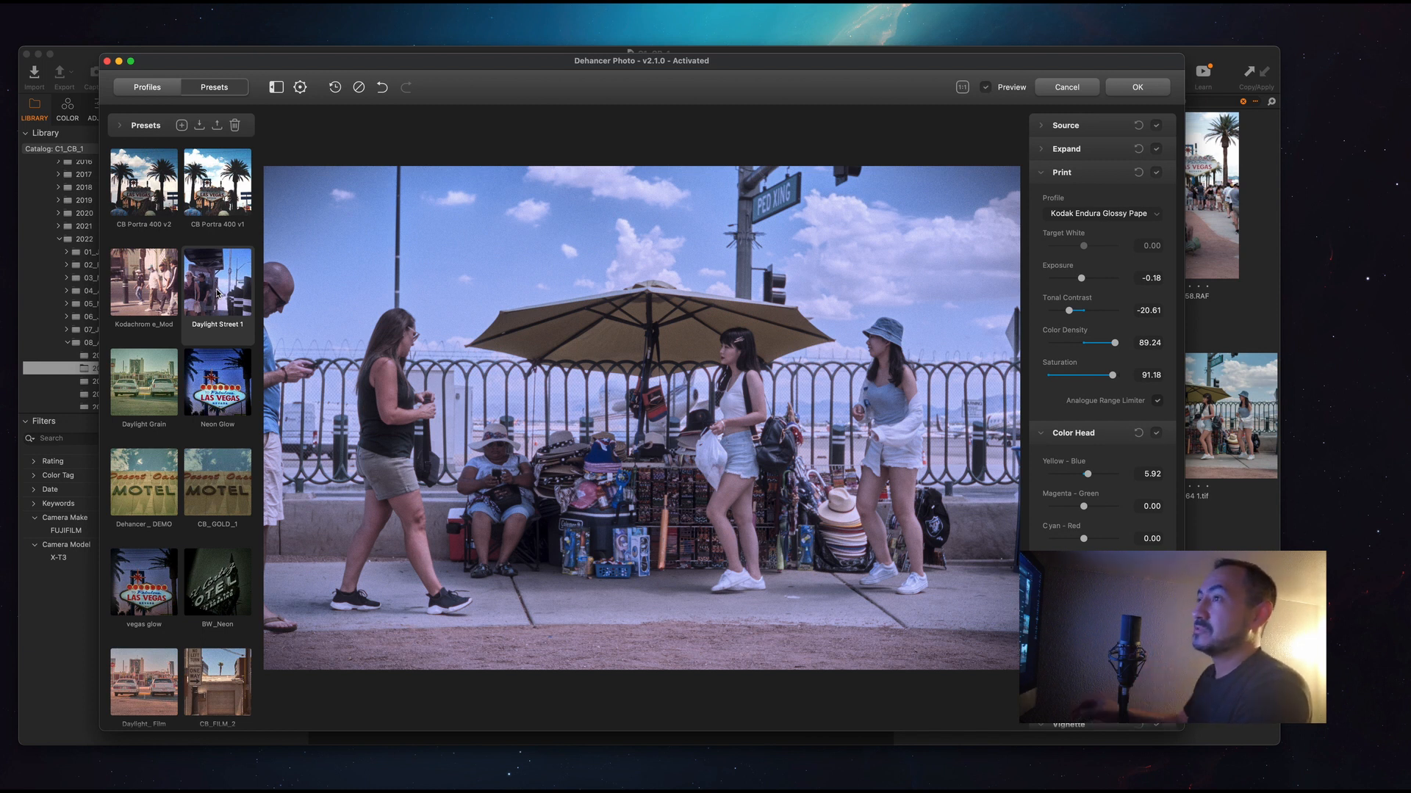
{"action": "left_click", "coordinate": [203, 191]}
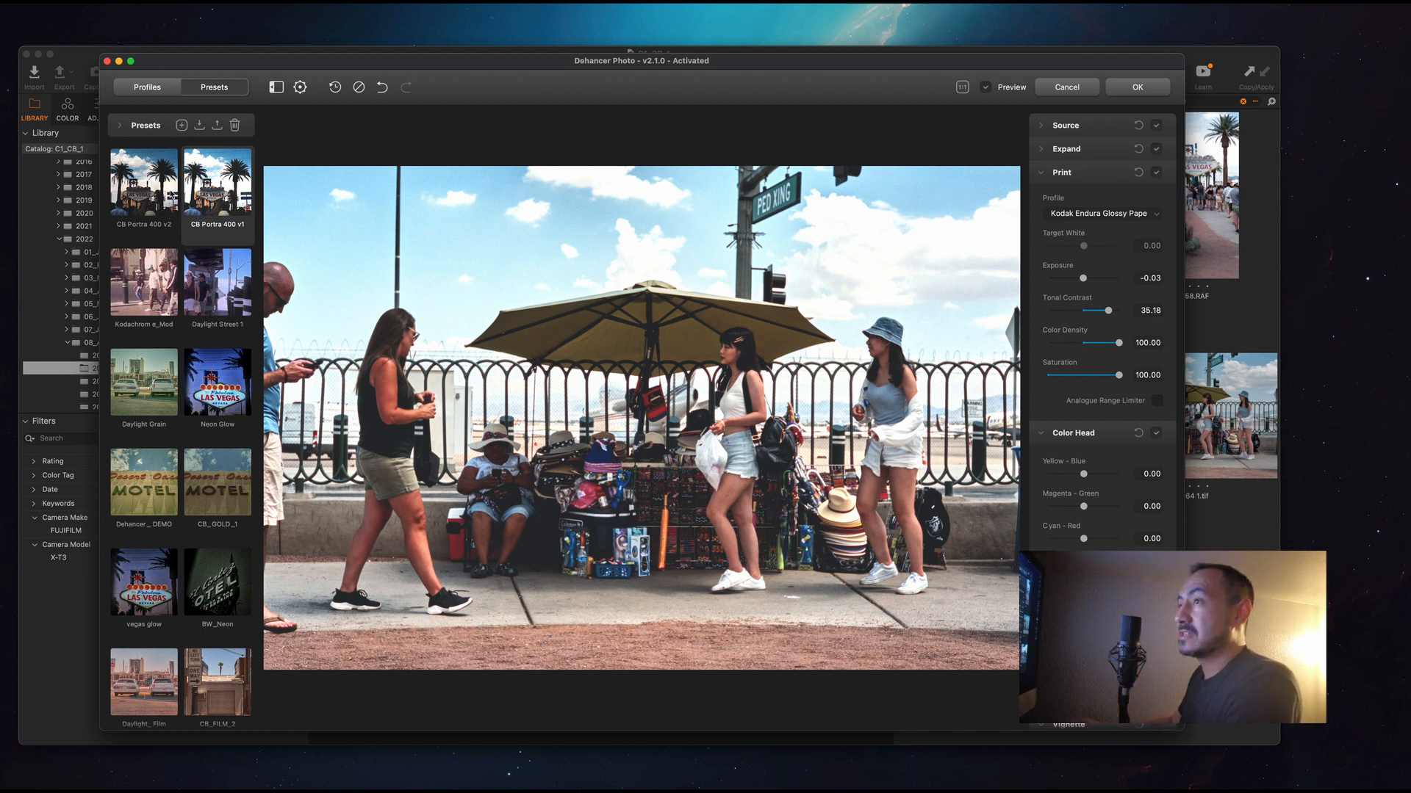
{"action": "left_click", "coordinate": [172, 196]}
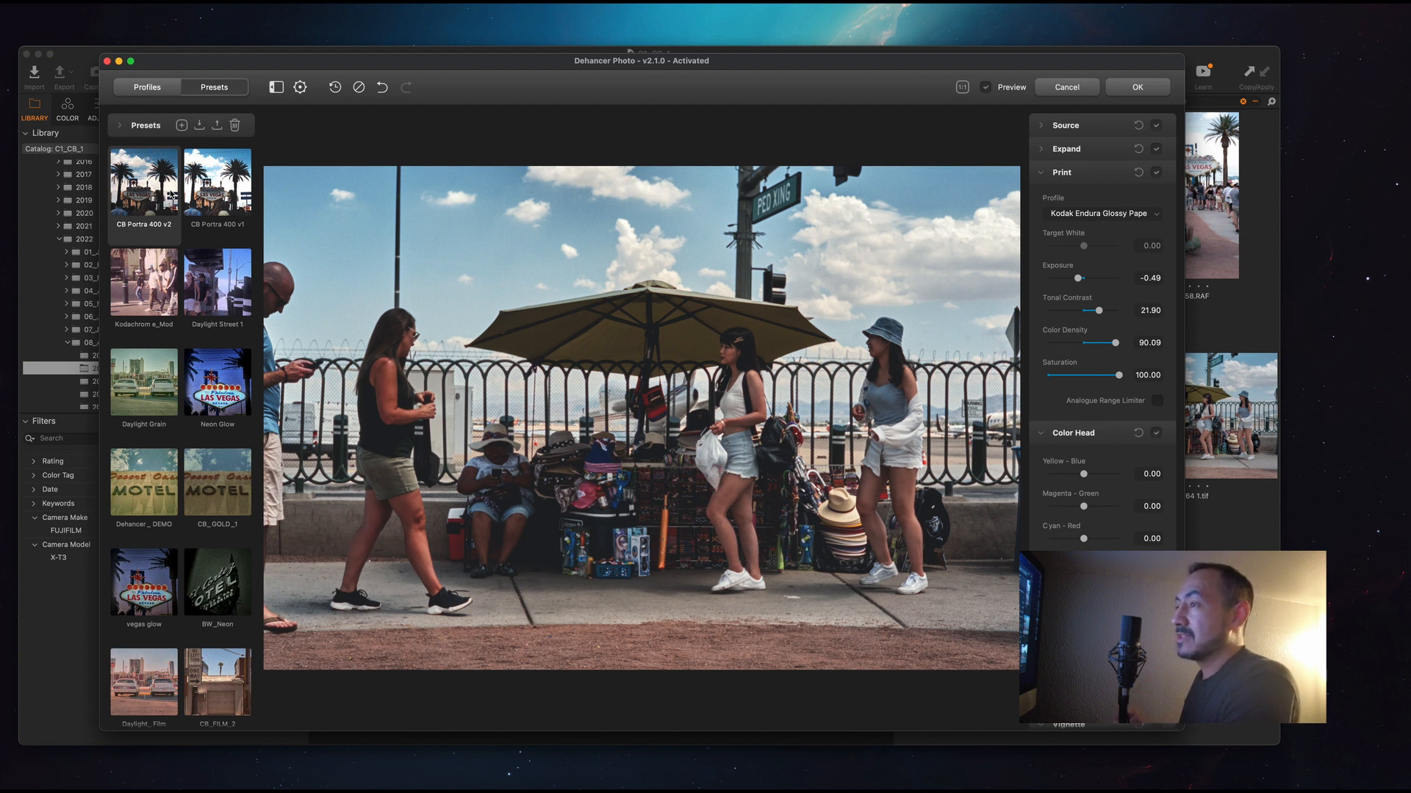
{"action": "left_click", "coordinate": [211, 183]}
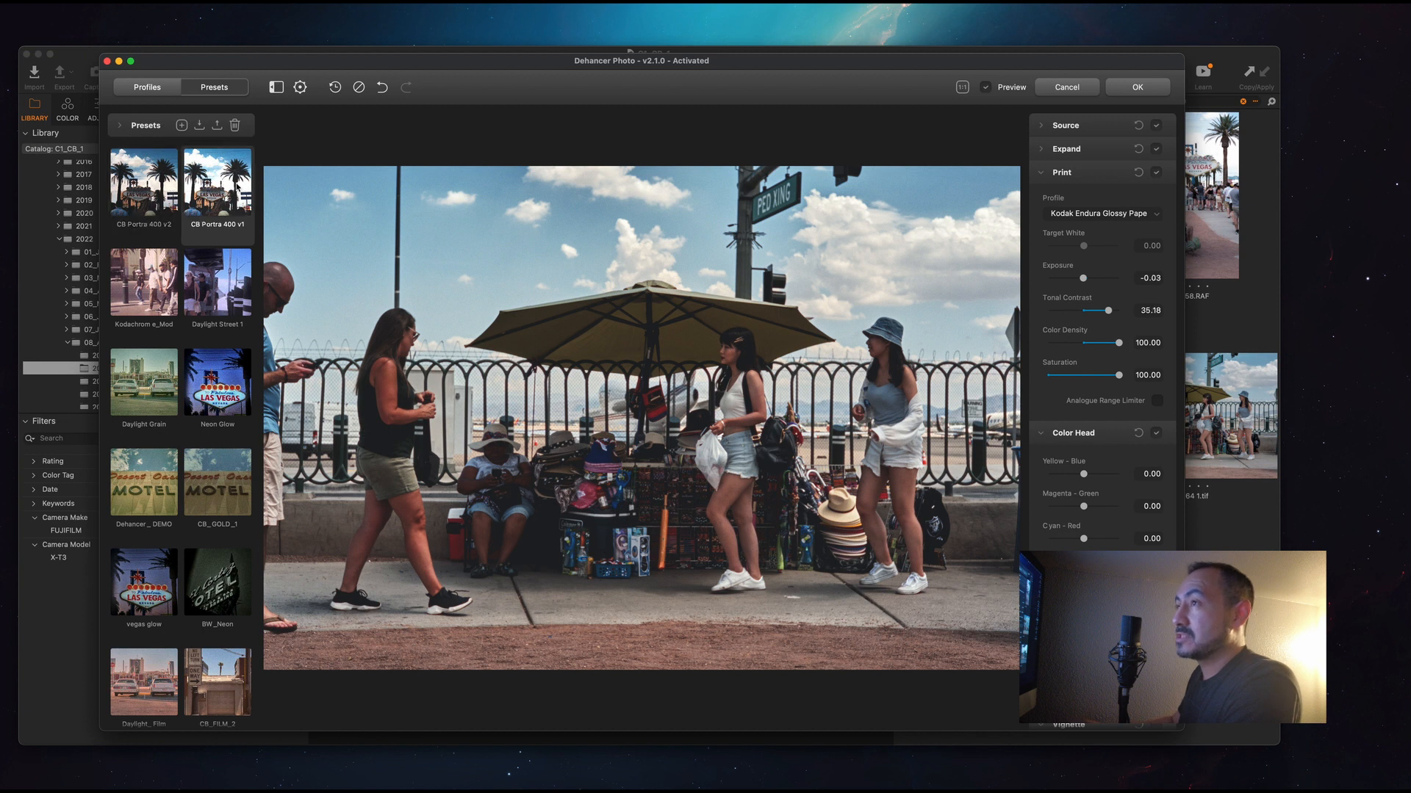
{"action": "left_click", "coordinate": [157, 185]}
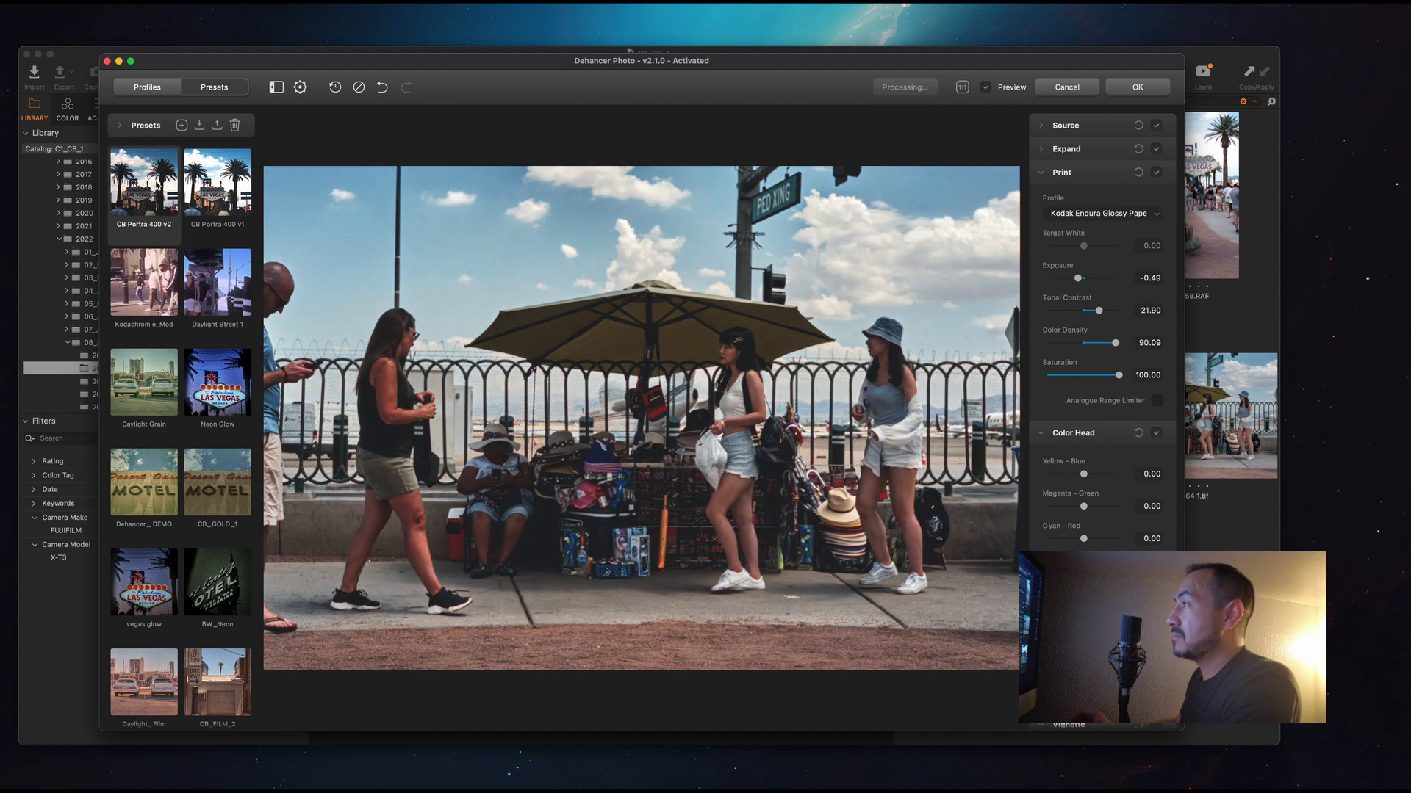
{"action": "left_click", "coordinate": [199, 181]}
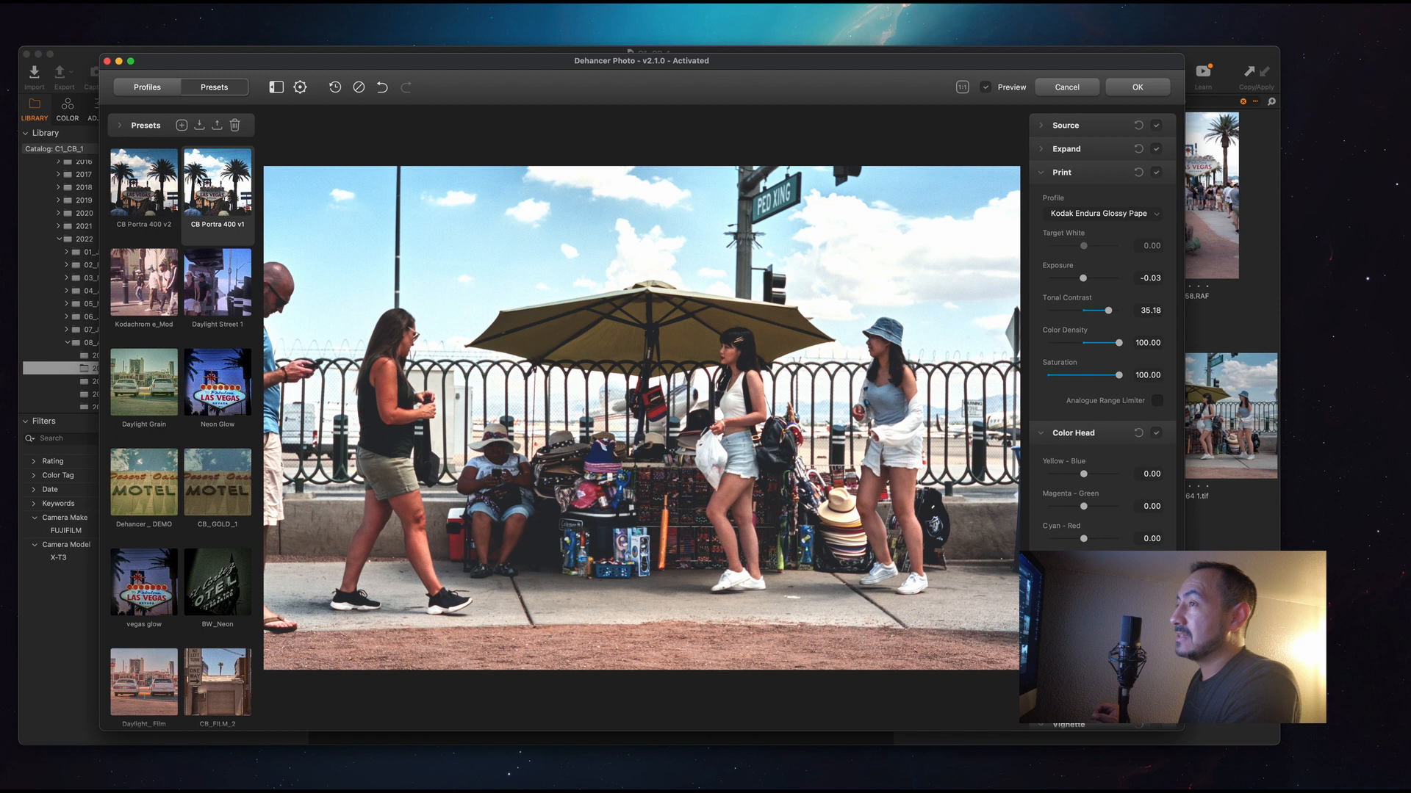
{"action": "left_click", "coordinate": [175, 199]}
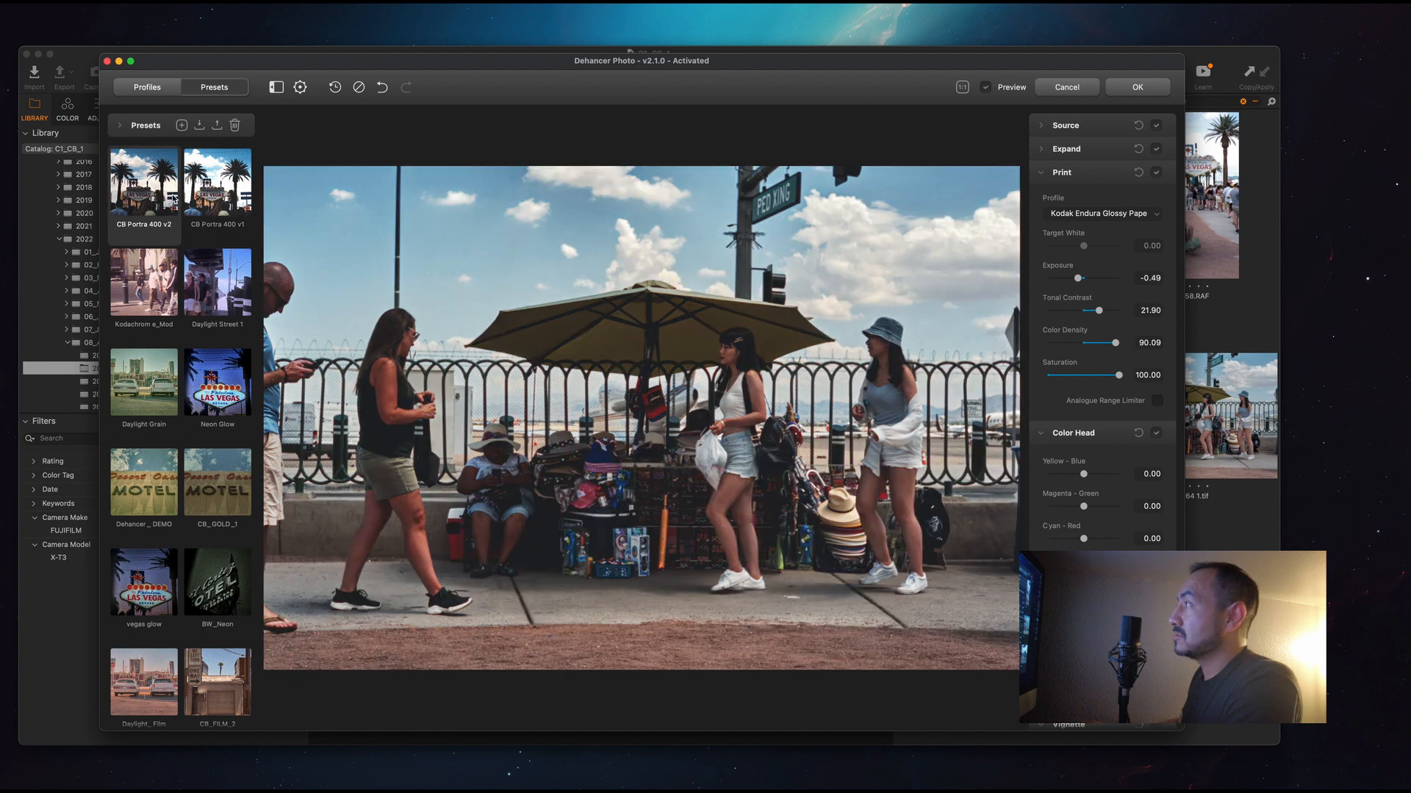
{"action": "left_click", "coordinate": [208, 190]}
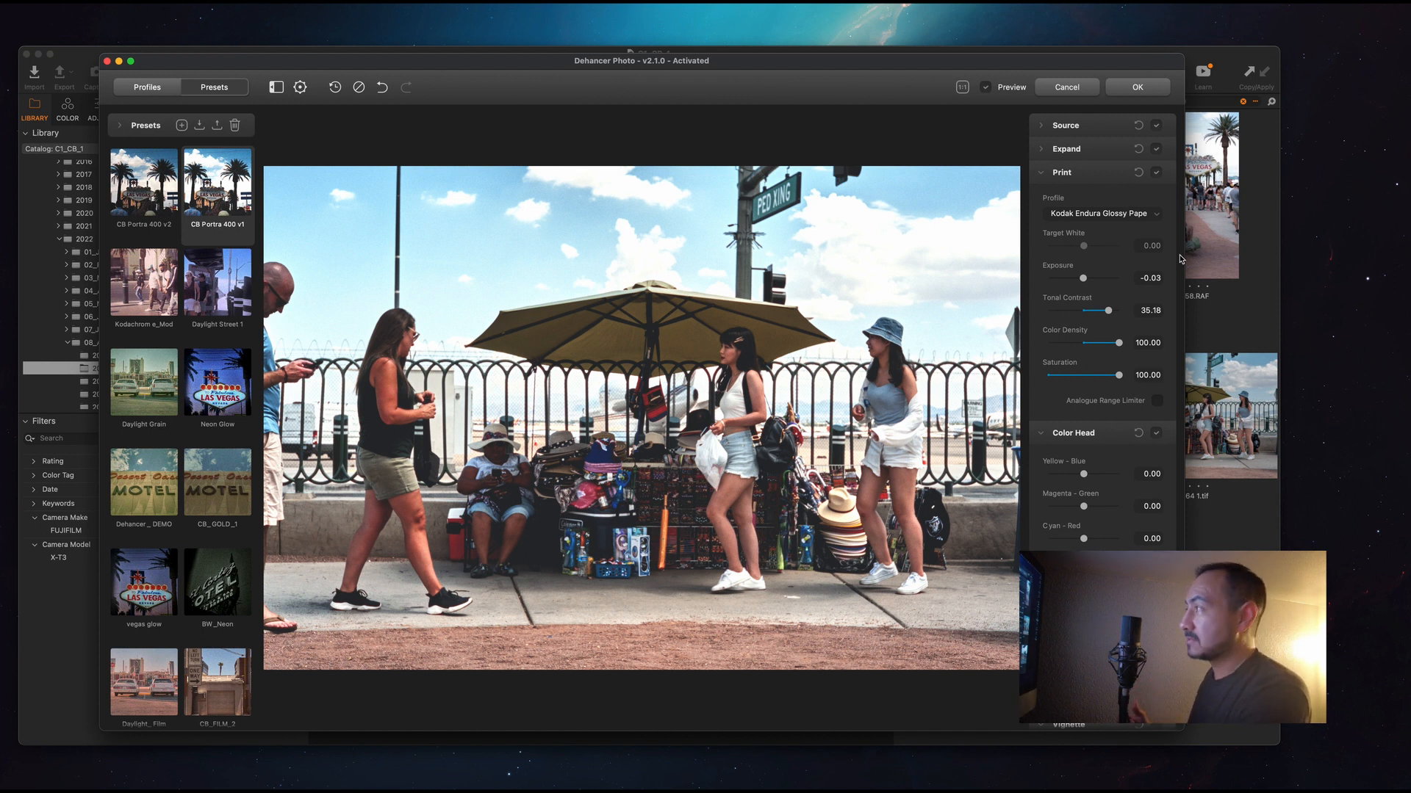
- Set the Print exposure to -0.19, tonal contrast to 30.63 and saturation to 96.97, and accept the Dehancer edit
{"action": "left_click", "coordinate": [1066, 148]}
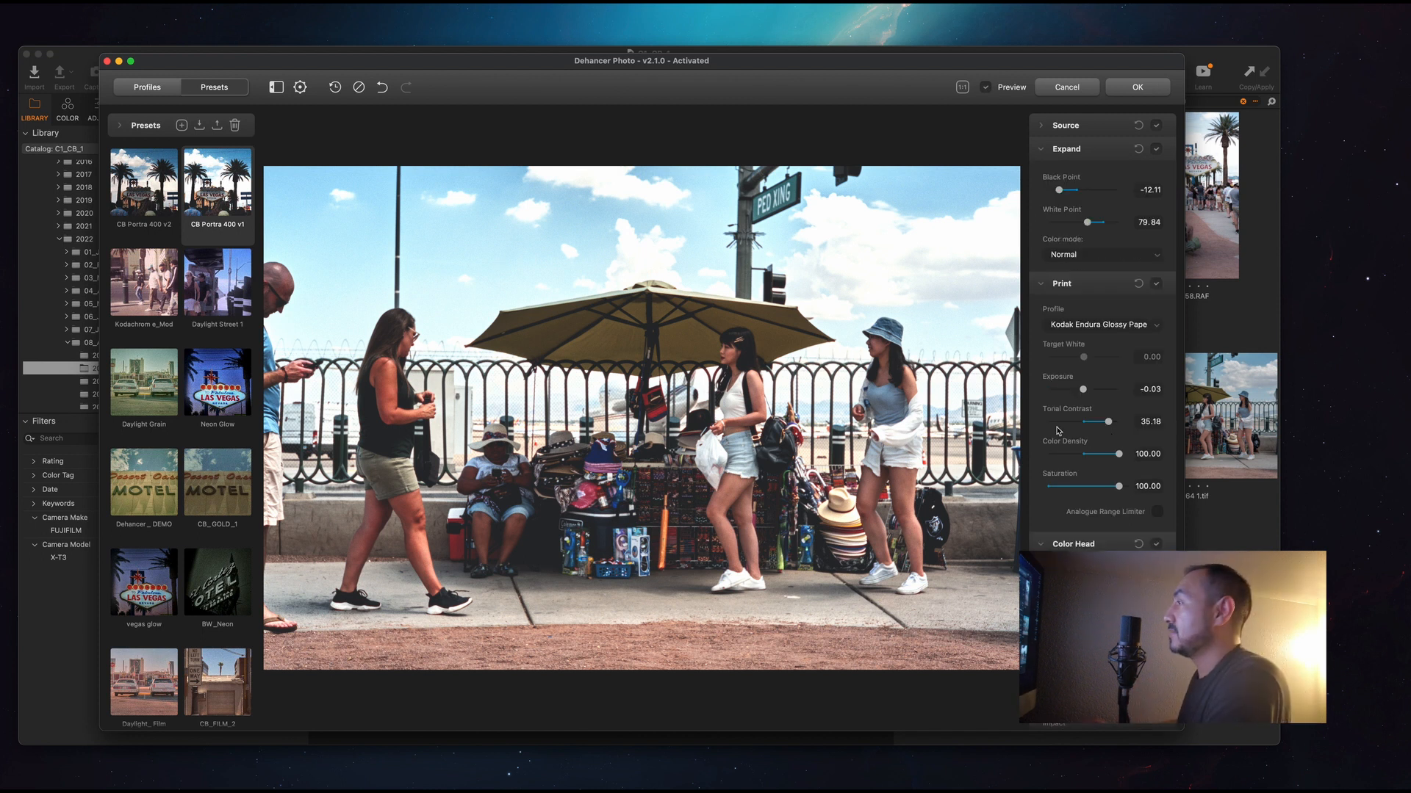
{"action": "left_click_drag", "start_coordinate": [1083, 389], "coordinate": [1089, 421]}
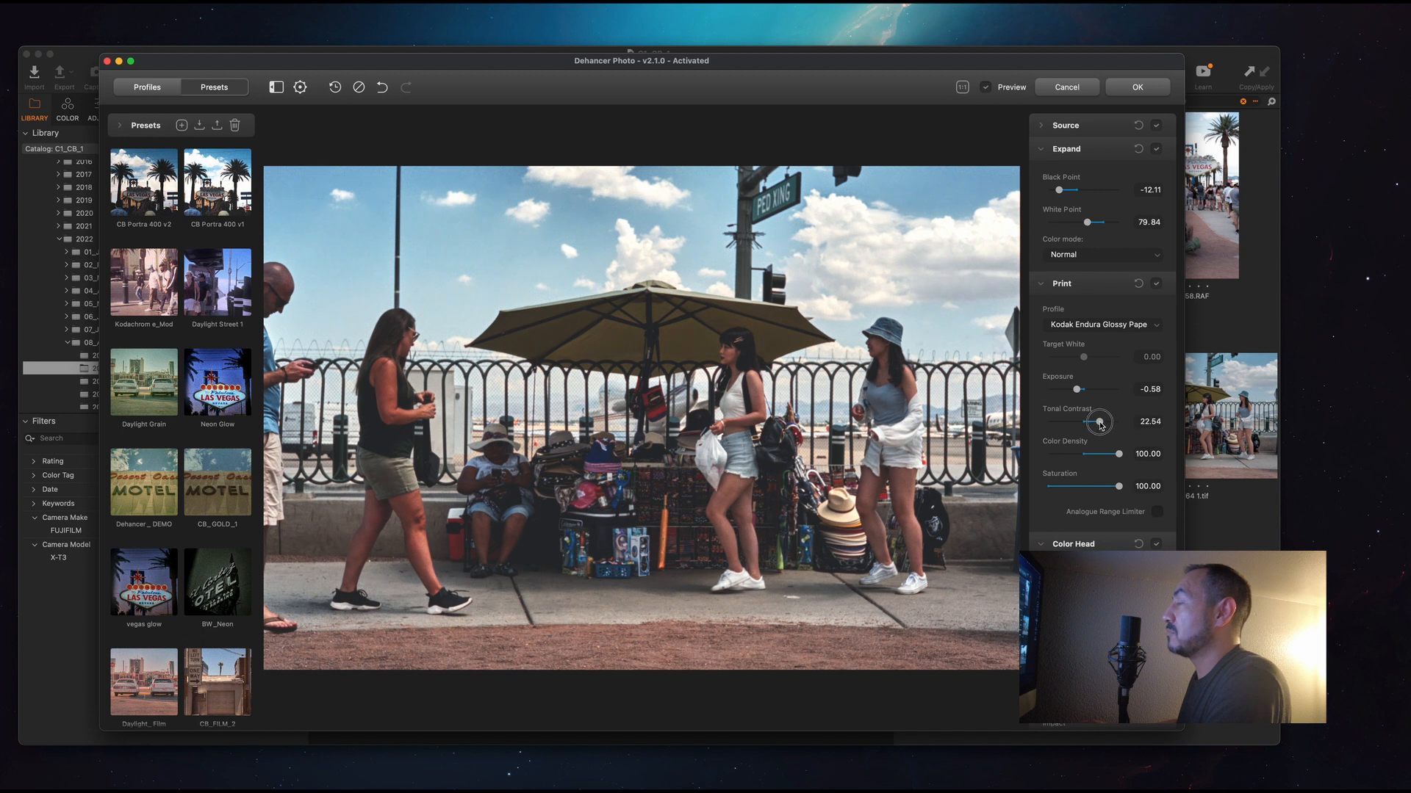
{"action": "left_click_drag", "start_coordinate": [1100, 426], "coordinate": [1095, 426]}
{"action": "left_click_drag", "start_coordinate": [1091, 427], "coordinate": [1082, 396]}
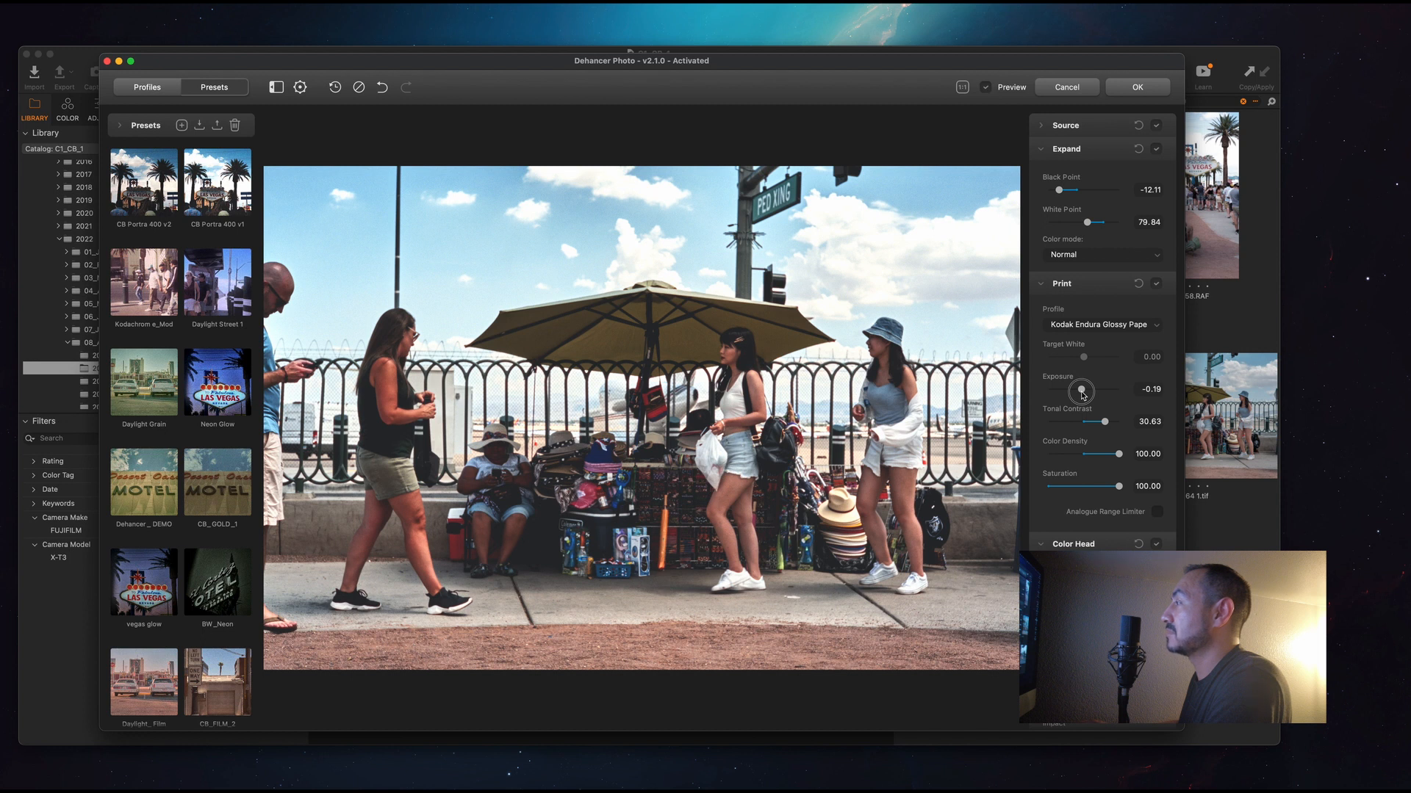
{"action": "mouse_move", "coordinate": [1118, 486]}
{"action": "left_mouse_down"}
{"action": "mouse_move", "coordinate": [1088, 489]}
{"action": "mouse_move", "coordinate": [1117, 490]}
{"action": "left_mouse_up"}
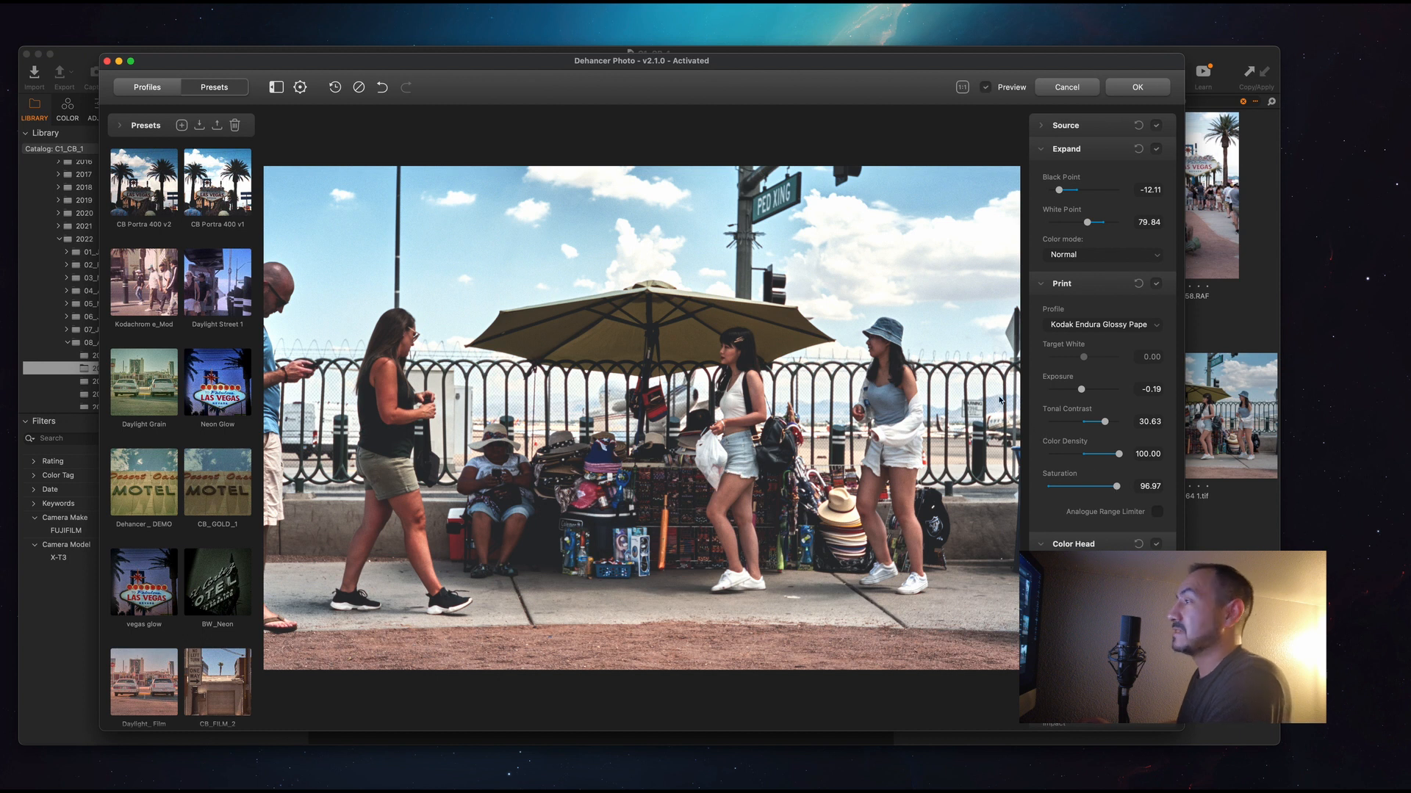
{"action": "left_click", "coordinate": [1137, 89]}
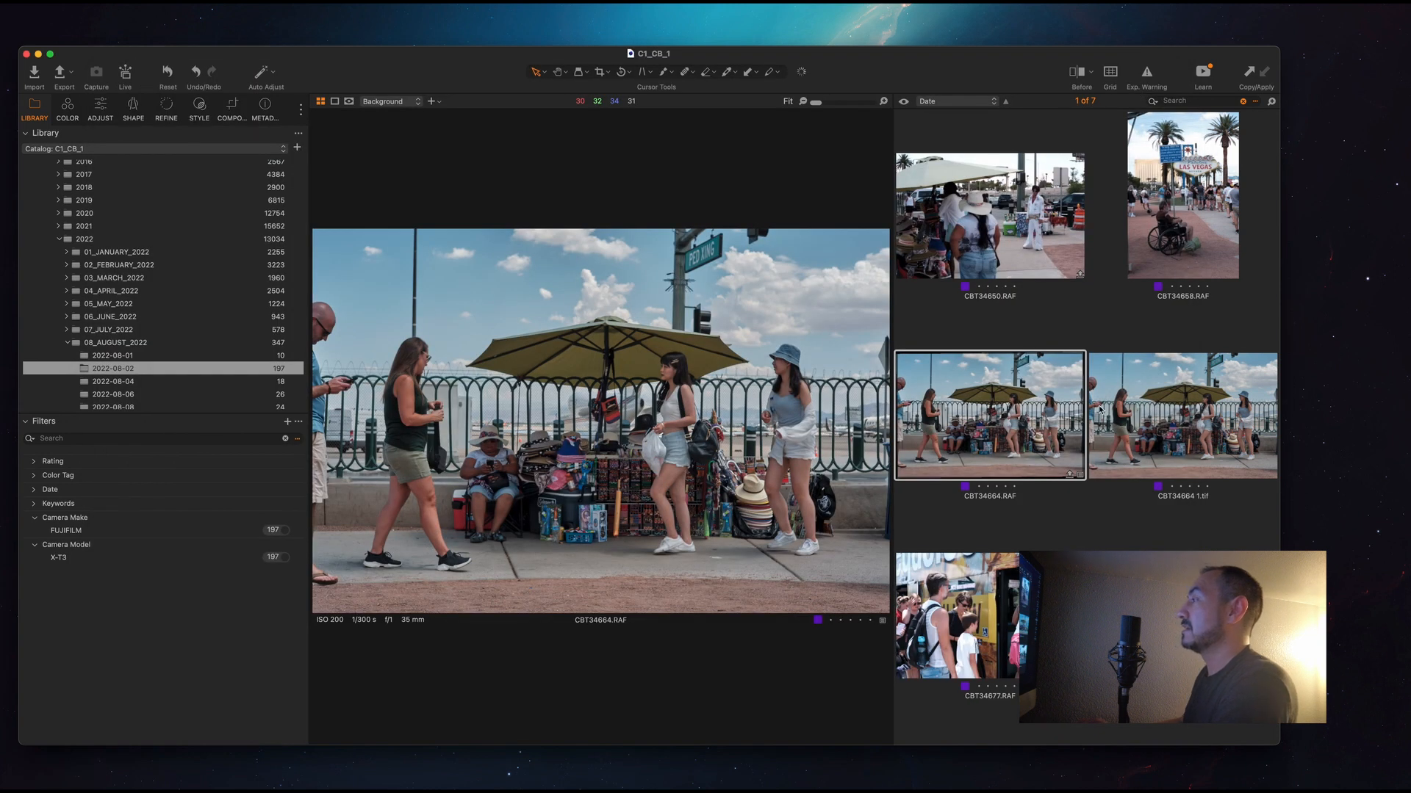
- Compare the original CBT34664.RAF with the Dehancer-edited CBT34664 1.tif in the viewer
{"action": "left_click", "coordinate": [1166, 439]}
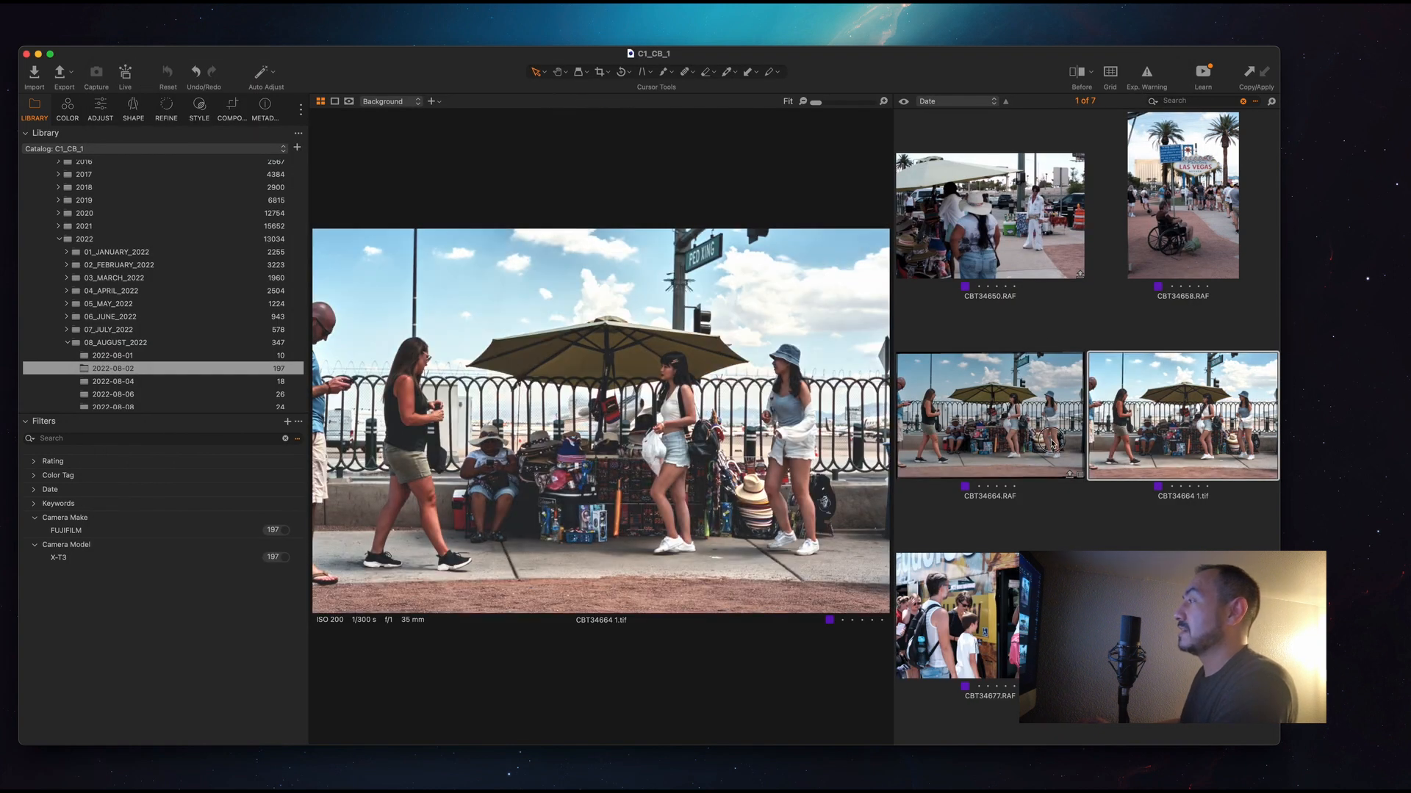
{"action": "left_click", "coordinate": [1052, 444]}
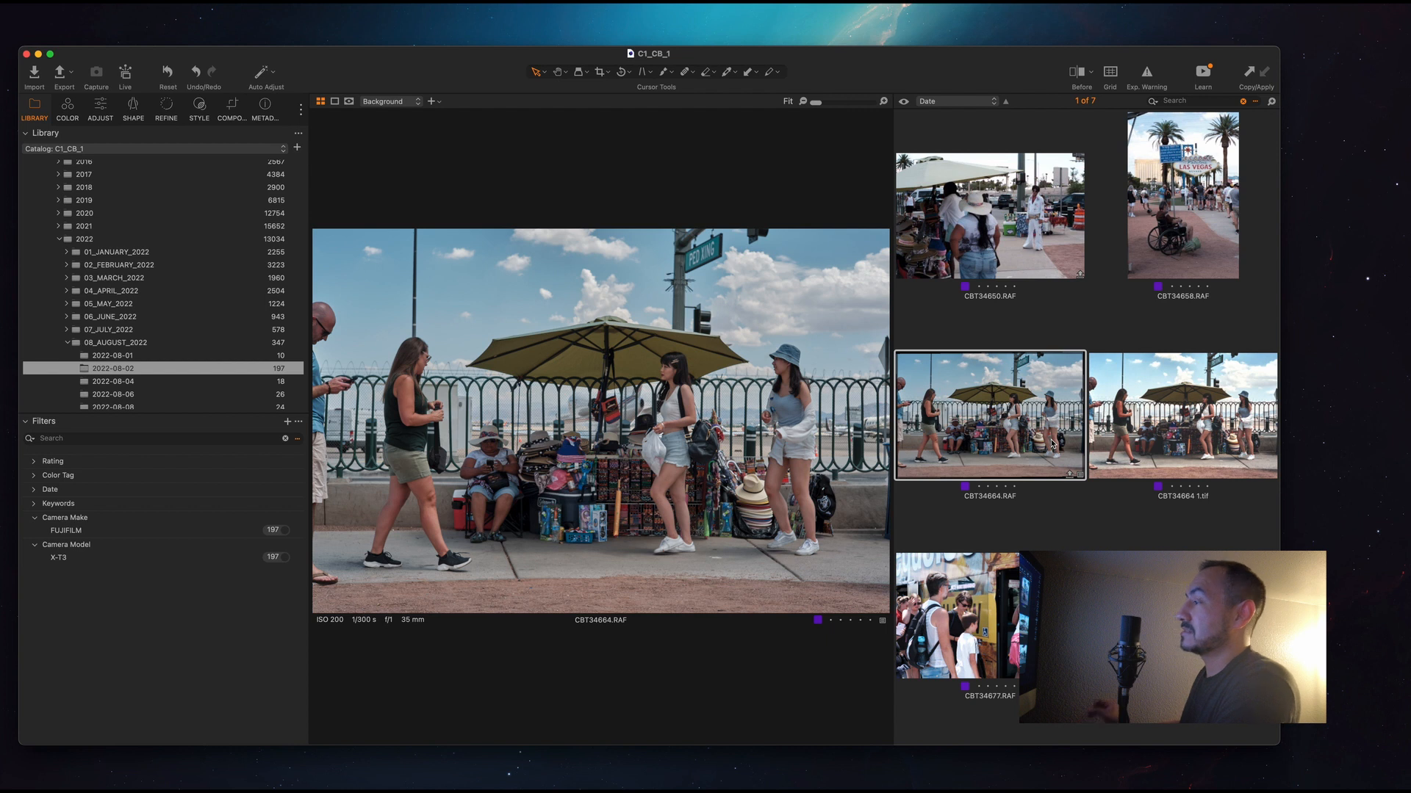
{"action": "left_click", "coordinate": [1143, 453]}
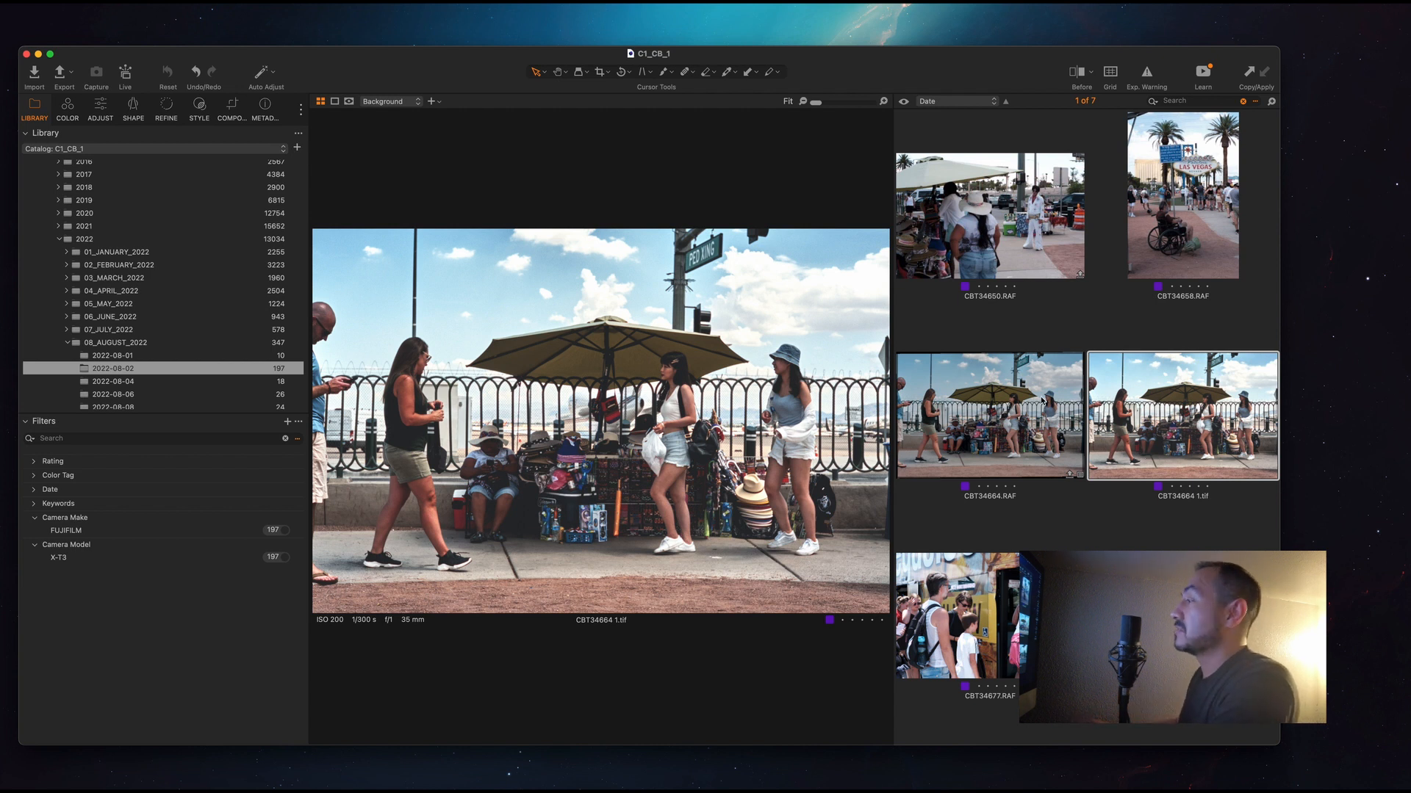
- Send CBT34677.RAF to the Dehancer Lightroom Plugin for editing as a 16-bit uncompressed TIFF in Adobe RGB (1998)
{"action": "scroll", "coordinate": [1043, 402], "scroll_direction": "down", "scroll_amount": 4}
{"action": "left_click", "coordinate": [1026, 464]}
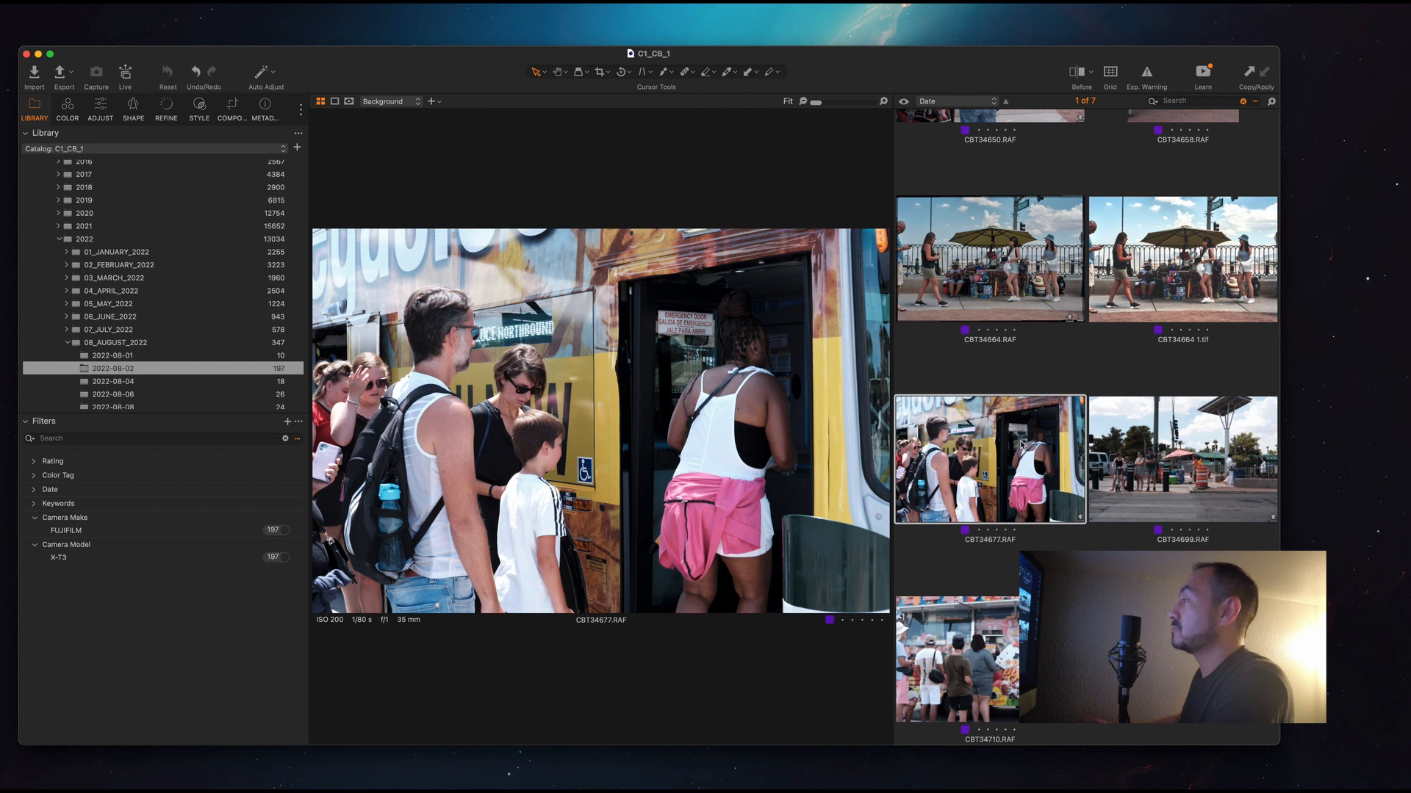
{"action": "right_click", "coordinate": [1023, 445]}
{"action": "mouse_move", "coordinate": [1060, 446]}
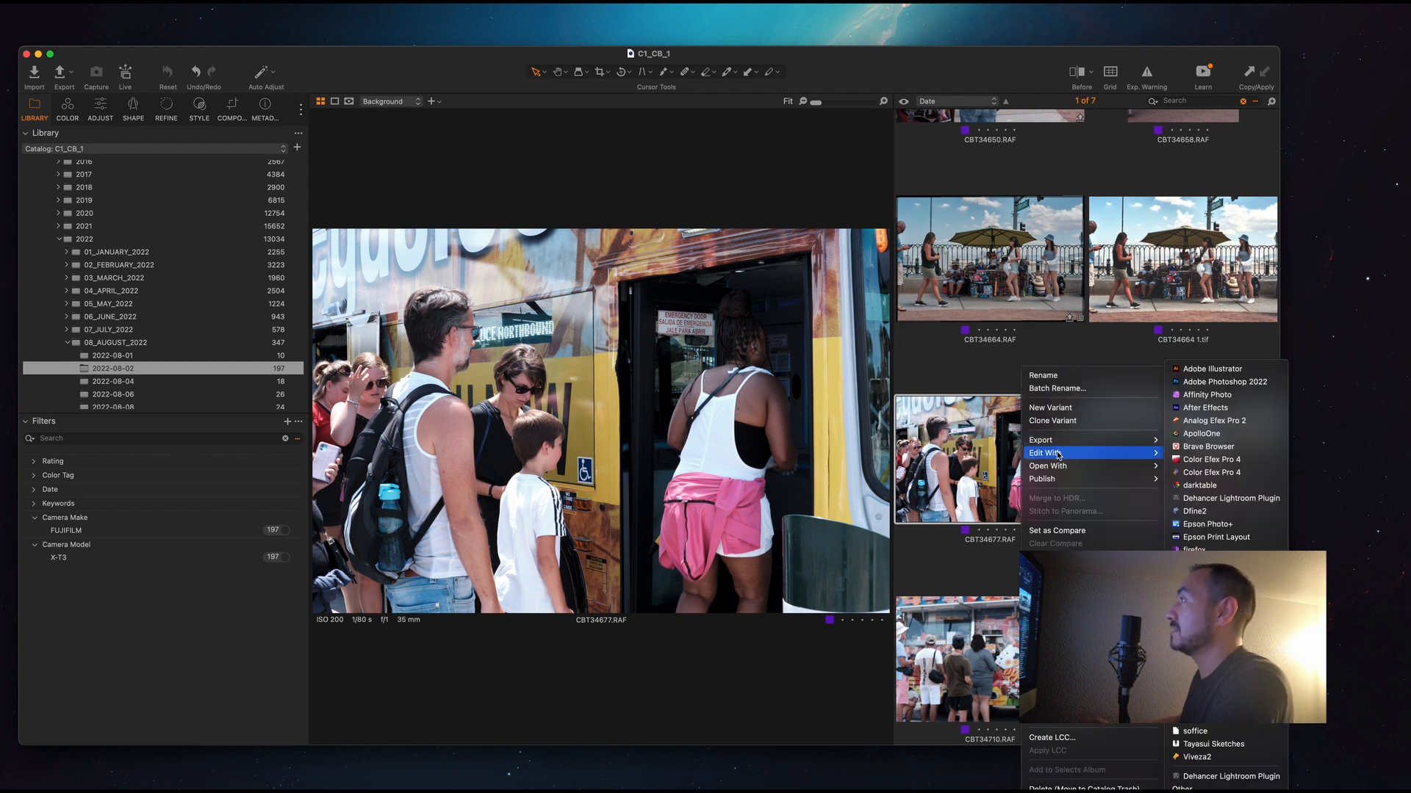
{"action": "left_click", "coordinate": [1224, 500]}
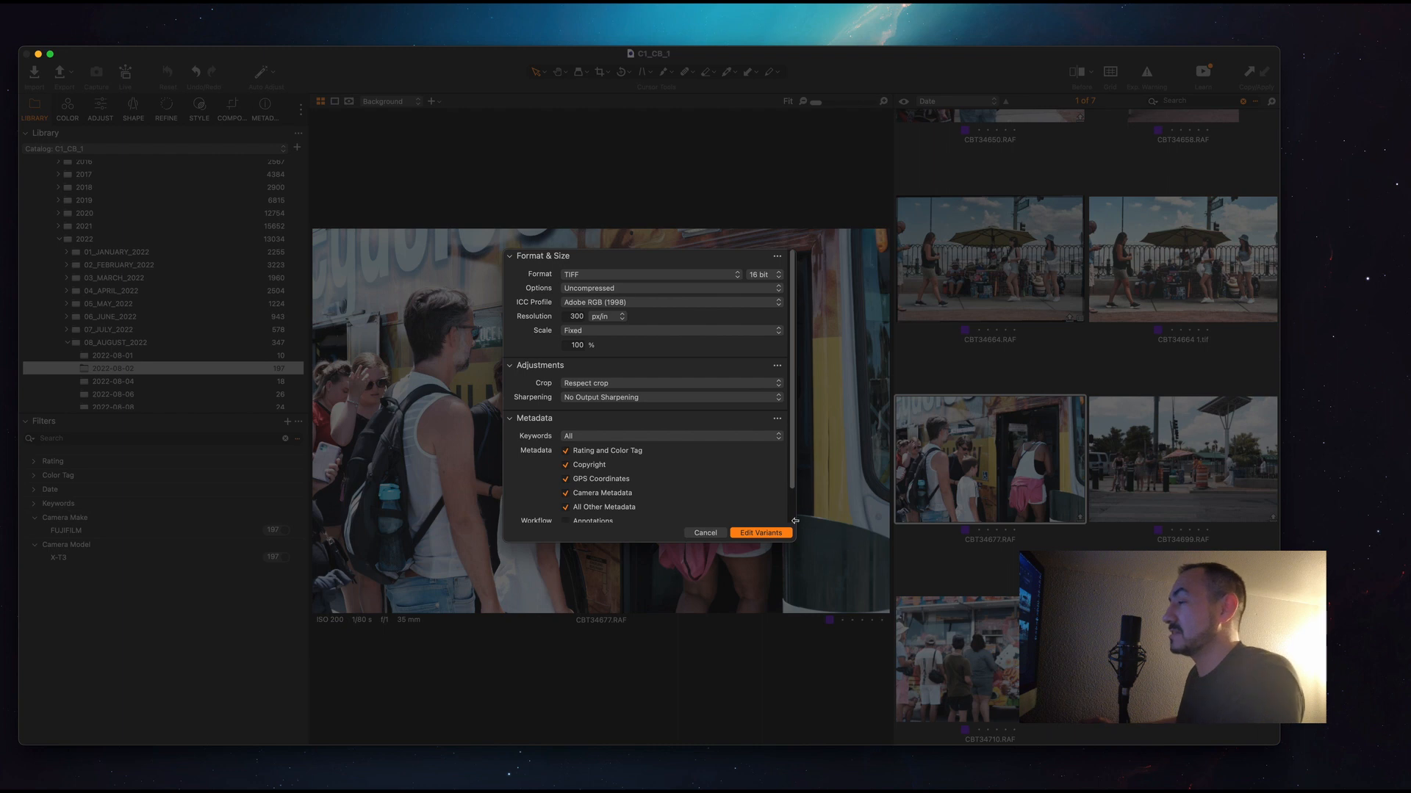
{"action": "left_click", "coordinate": [756, 533]}
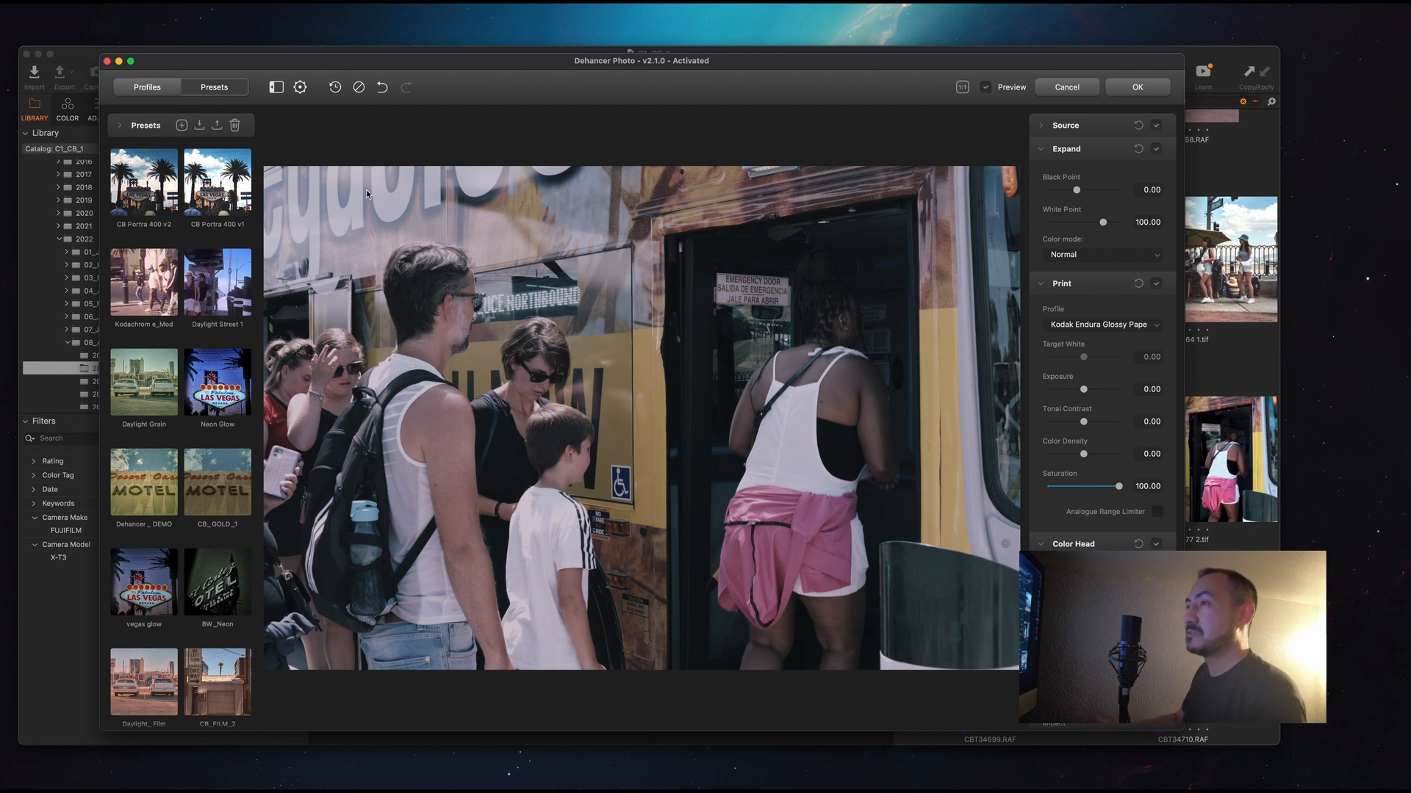
- Try the CB Portra 400 v1 preset, apply CB Portra 400 v2 instead and compare the photo with the effect preview off and on
{"action": "left_click", "coordinate": [232, 197]}
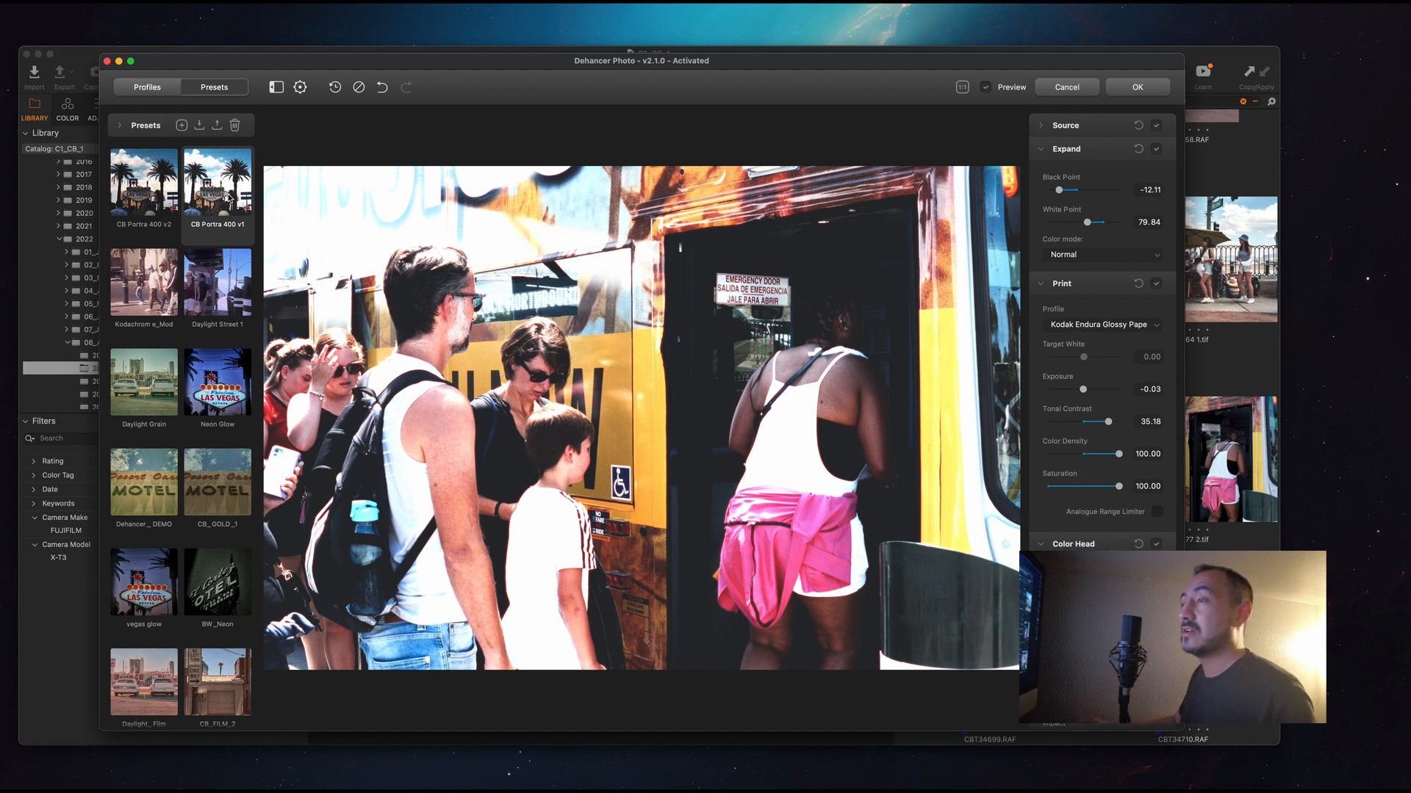
{"action": "left_click", "coordinate": [150, 194]}
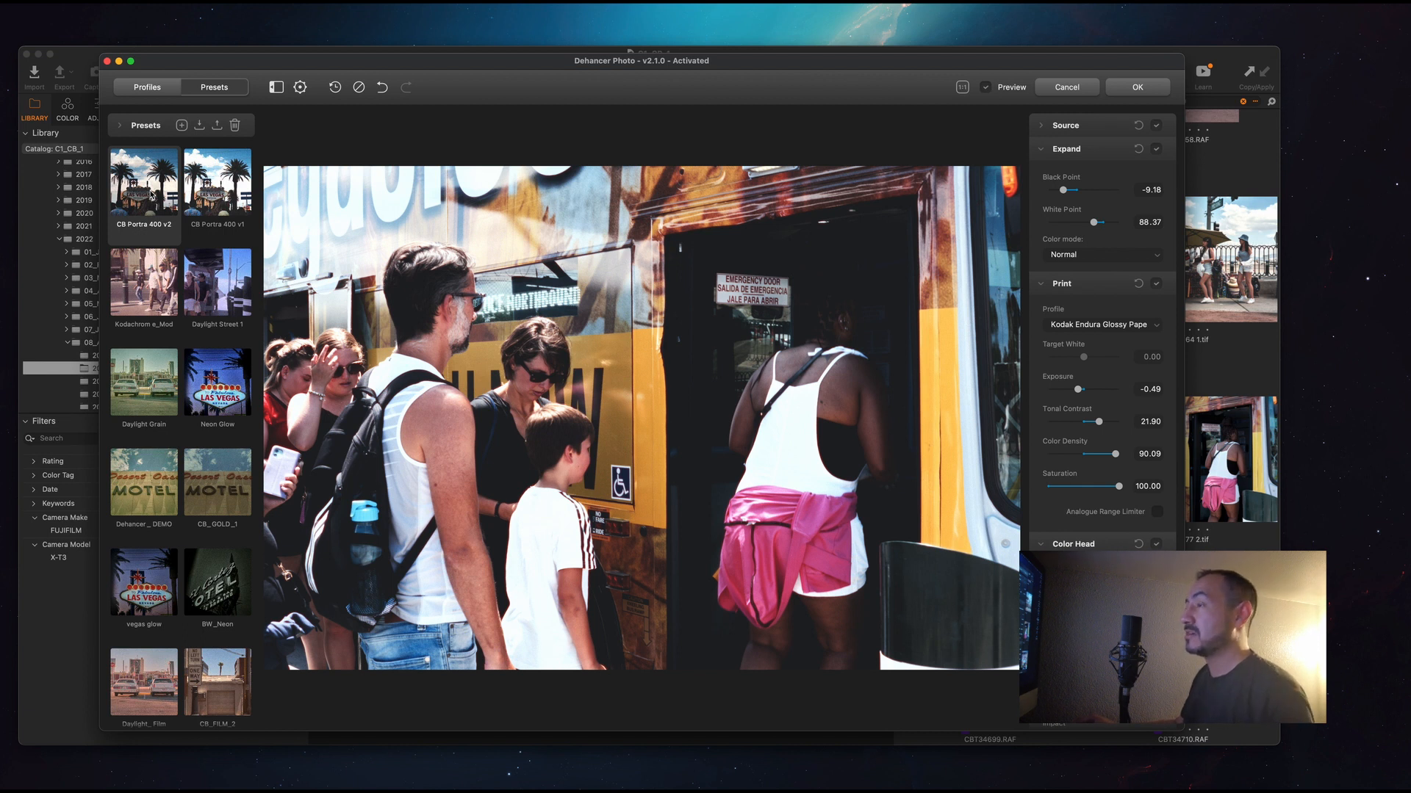
{"action": "left_click", "coordinate": [999, 89]}
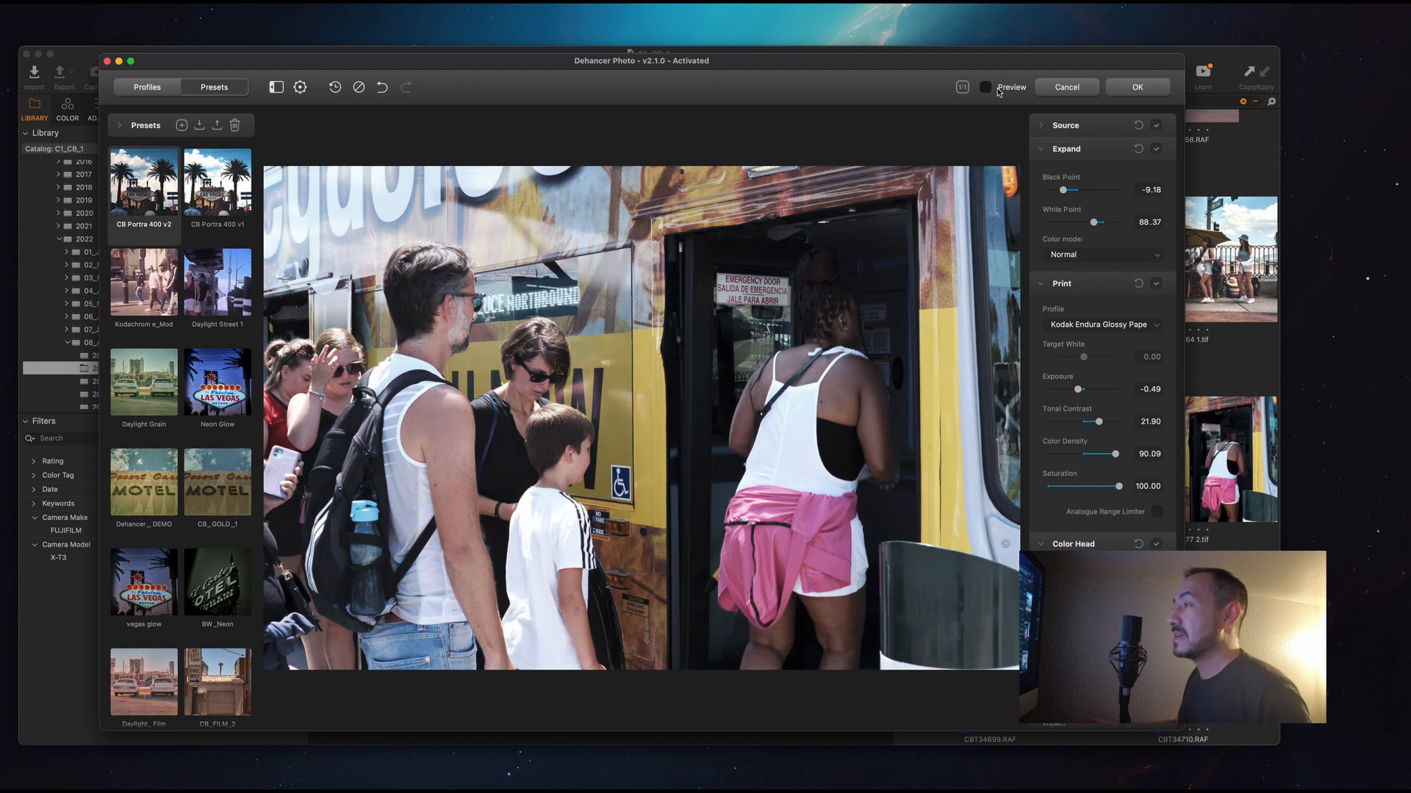
{"action": "left_click", "coordinate": [999, 90]}
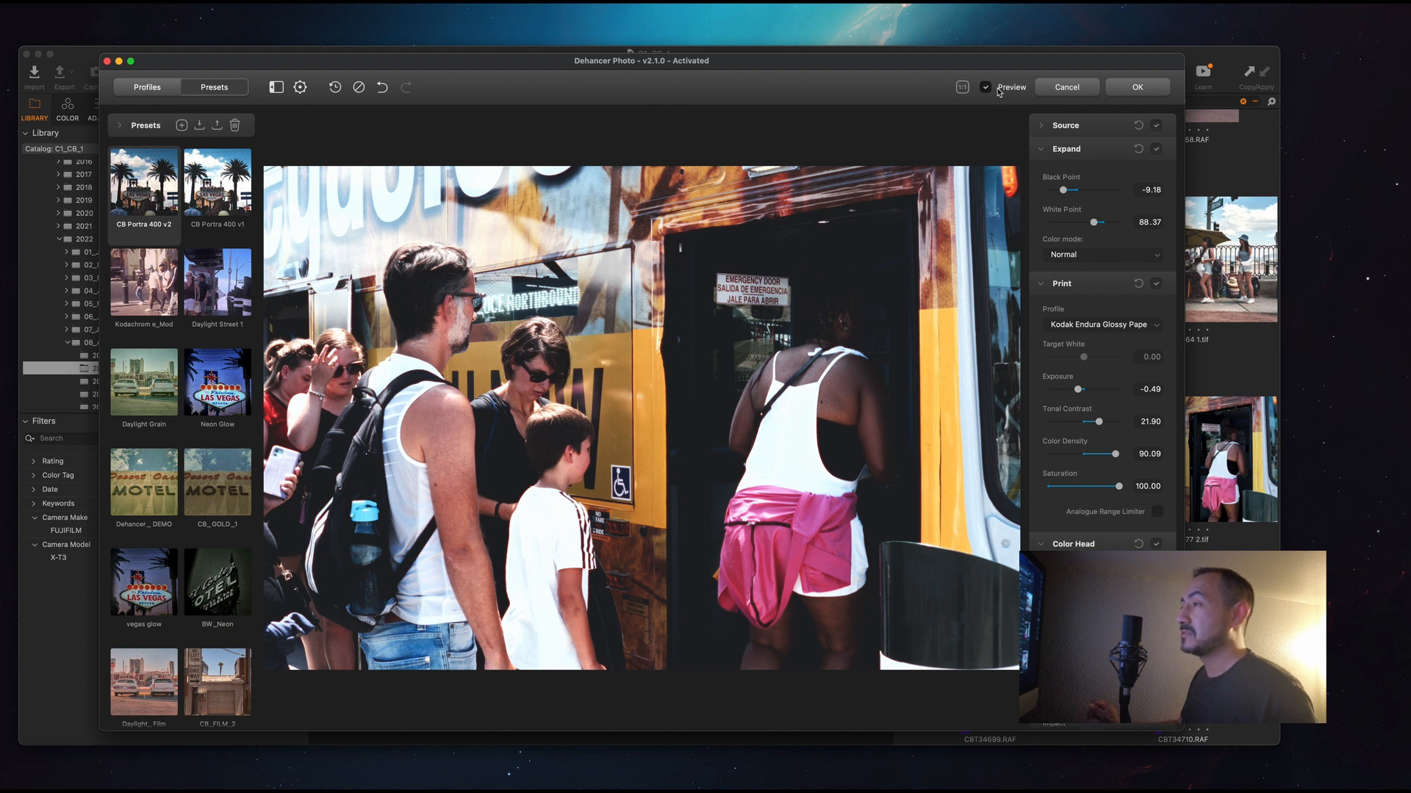
{"action": "left_click", "coordinate": [985, 87]}
{"action": "left_click", "coordinate": [985, 87]}
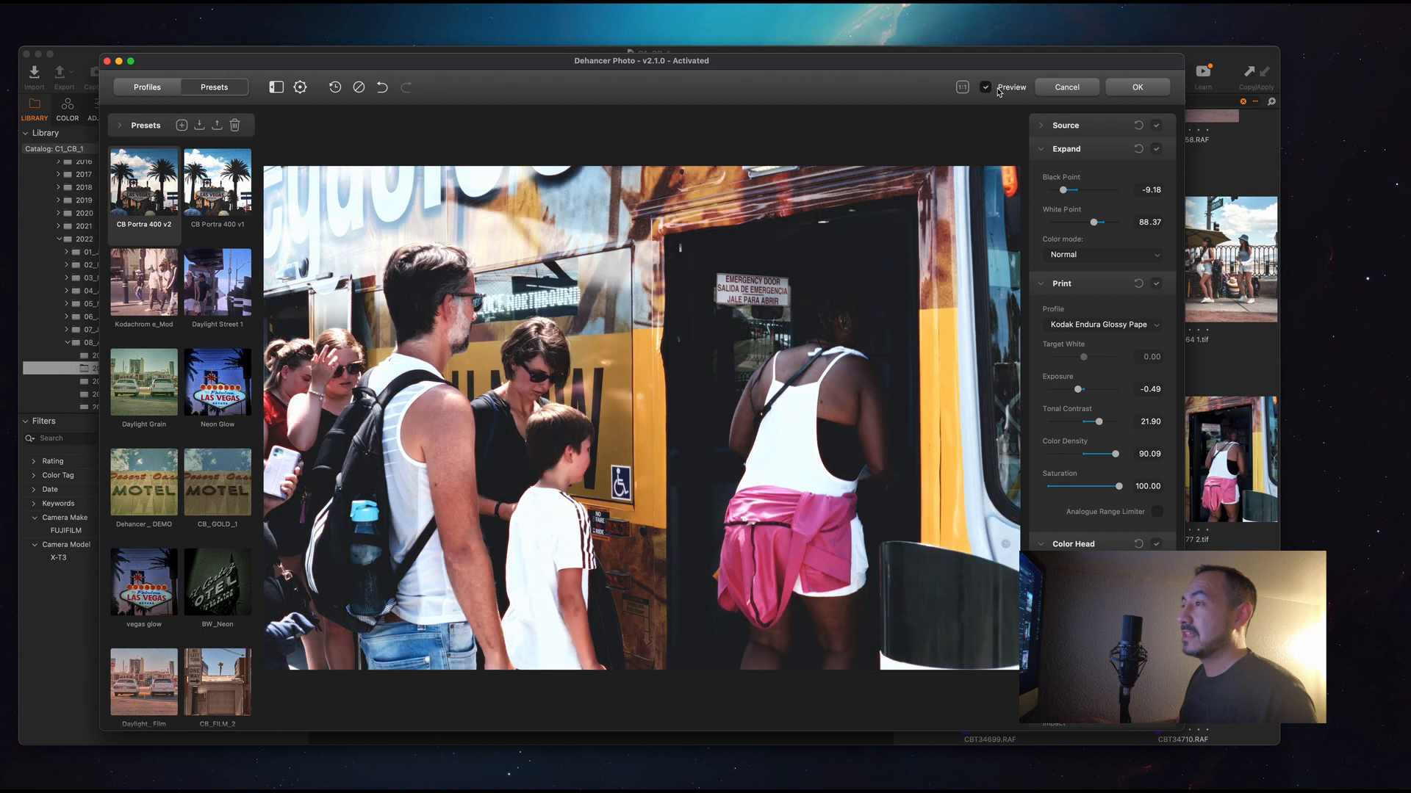
{"action": "left_click", "coordinate": [997, 88]}
{"action": "left_click", "coordinate": [997, 88]}
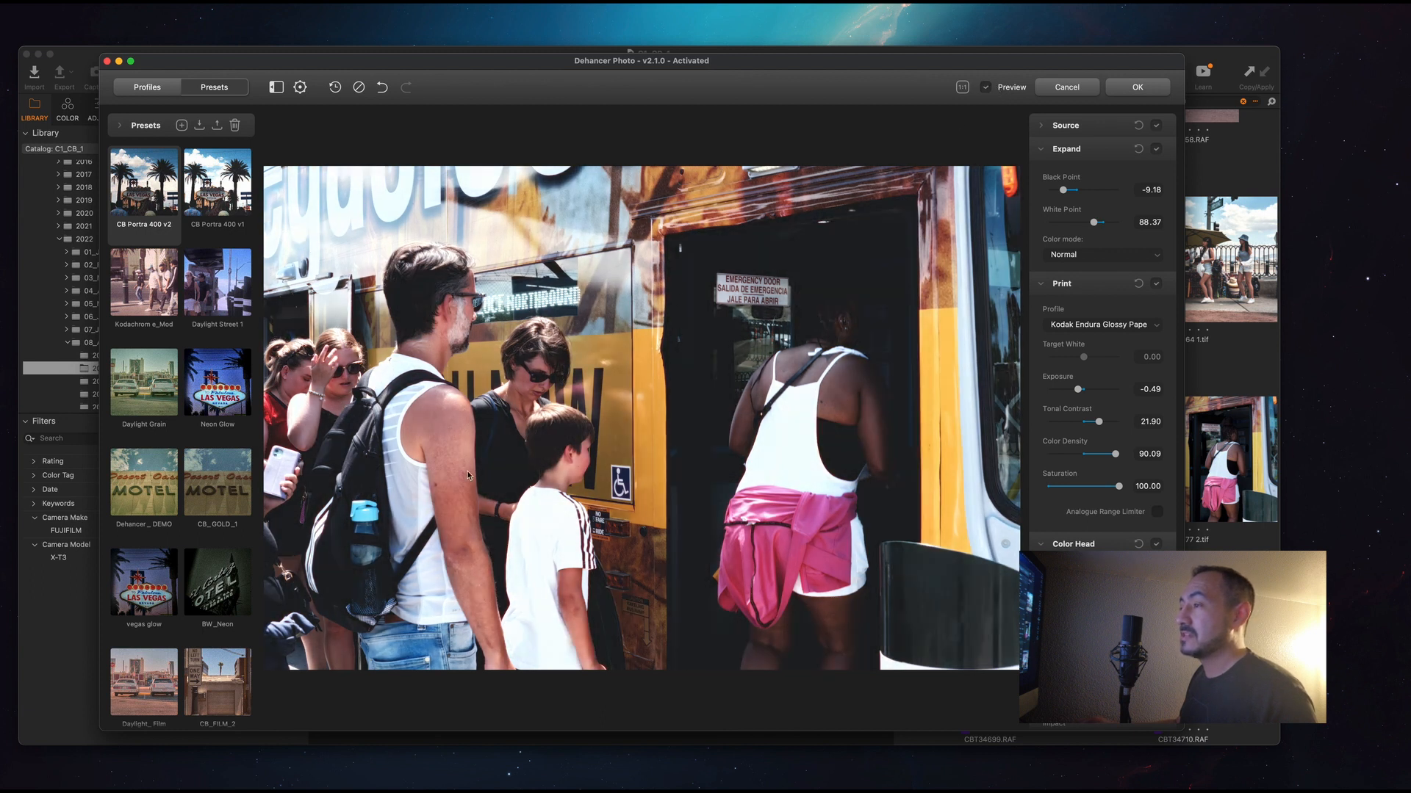
{"action": "left_click", "coordinate": [995, 91]}
{"action": "left_click", "coordinate": [995, 92]}
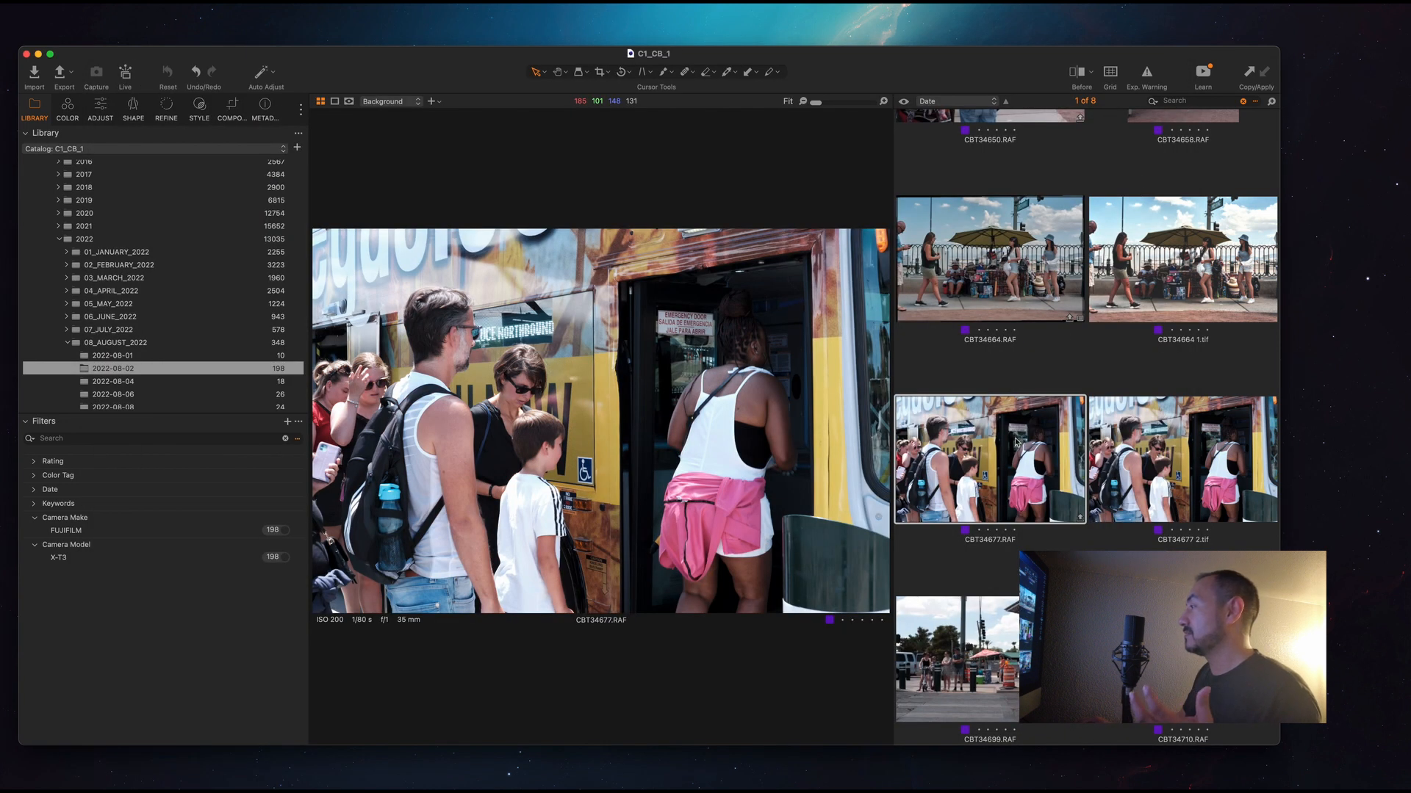
- Send CBT34650.RAF, the photo of the man in the white jumpsuit, to the Dehancer Lightroom Plugin as a 16-bit uncompressed TIFF
{"action": "scroll", "coordinate": [1033, 466], "scroll_direction": "up", "scroll_amount": 2}
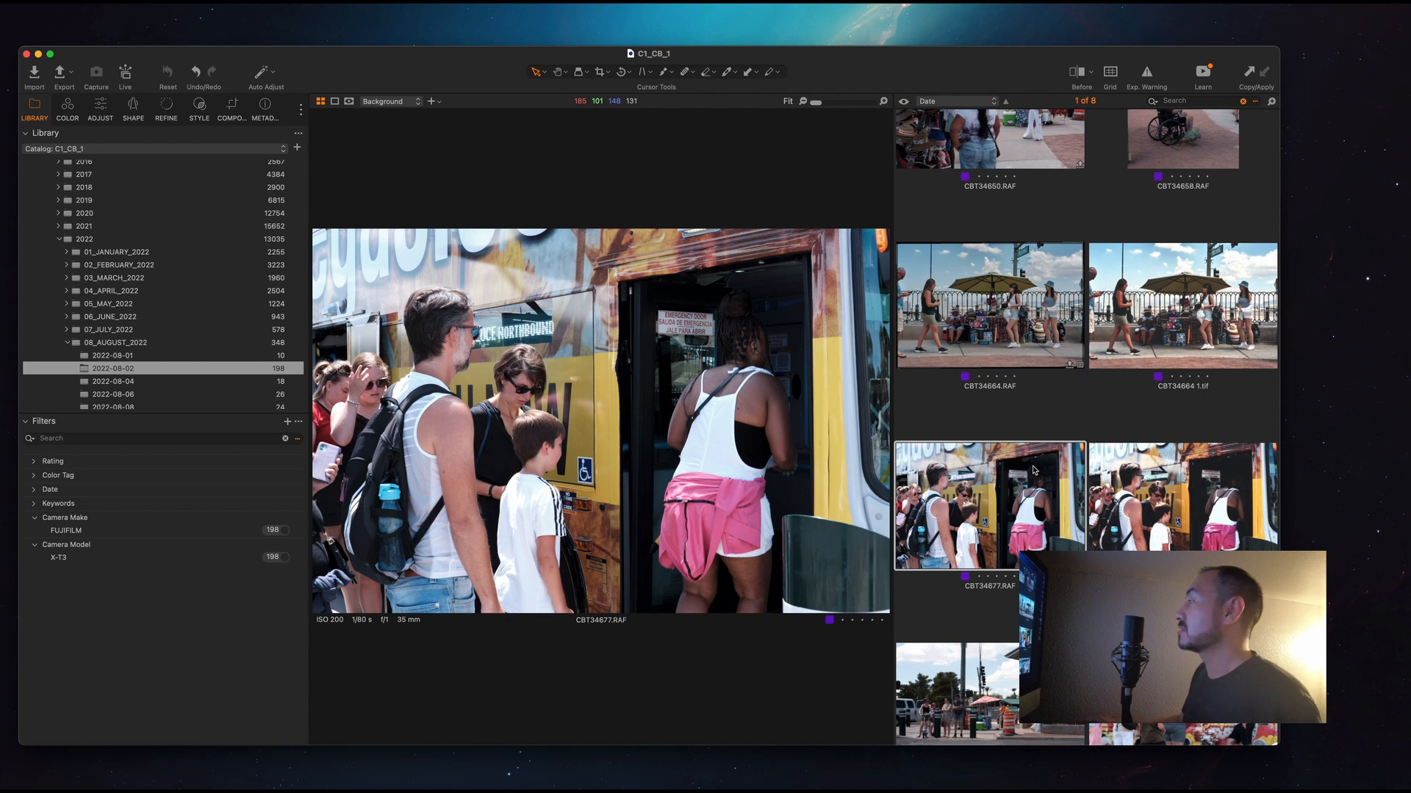
{"action": "scroll", "coordinate": [1161, 446], "scroll_direction": "down", "scroll_amount": 1}
{"action": "scroll", "coordinate": [1138, 497], "scroll_direction": "up", "scroll_amount": 3}
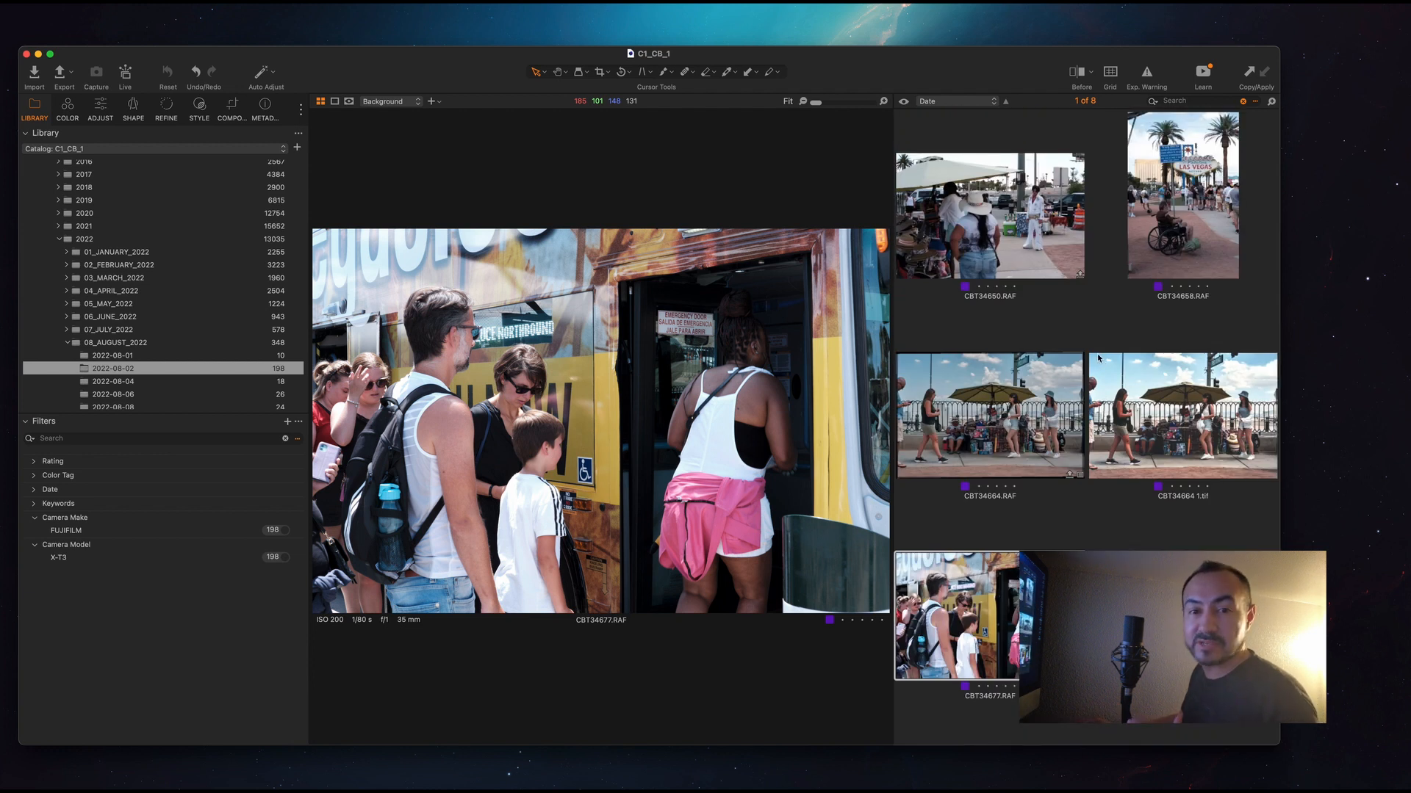
{"action": "left_click", "coordinate": [1019, 243]}
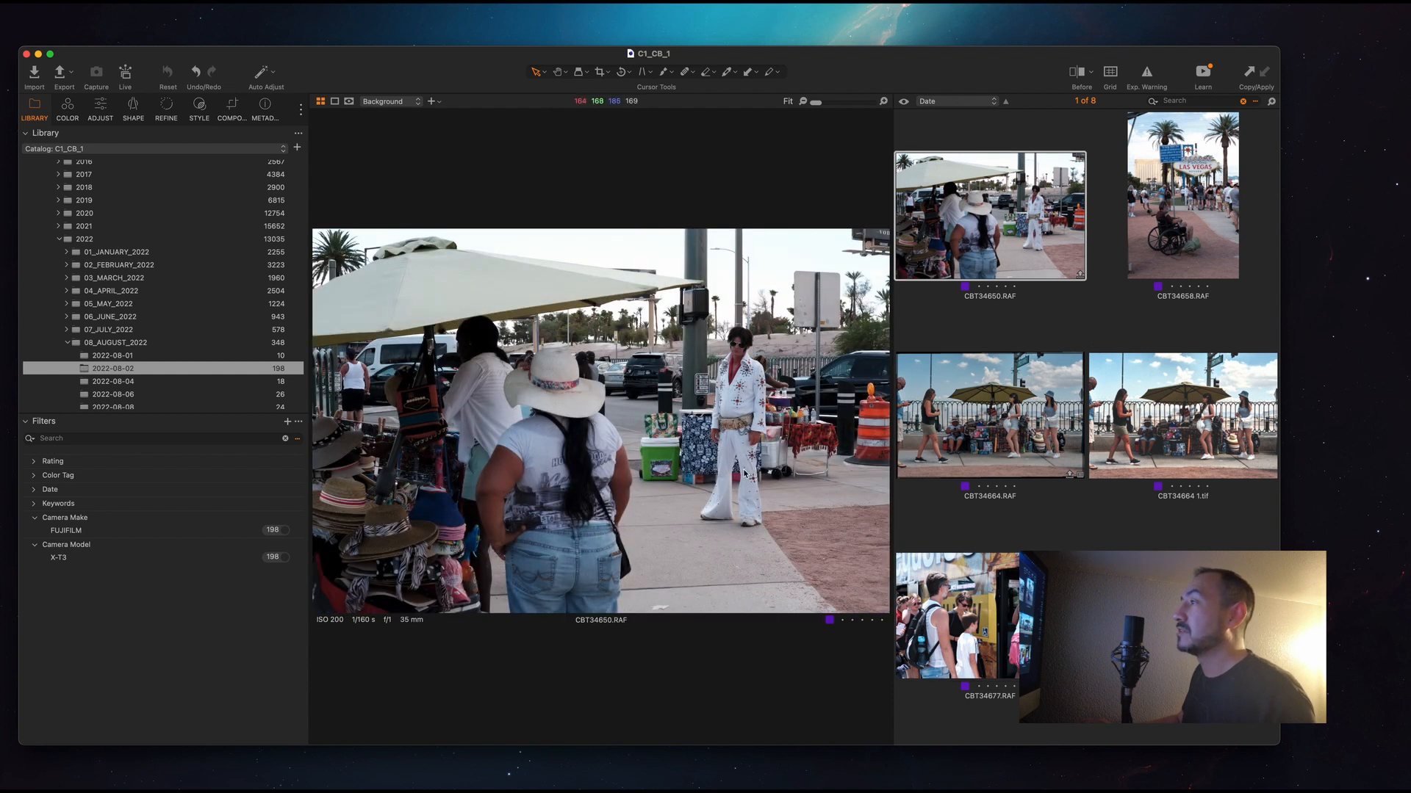
{"action": "right_click", "coordinate": [974, 209]}
{"action": "mouse_move", "coordinate": [1111, 292]}
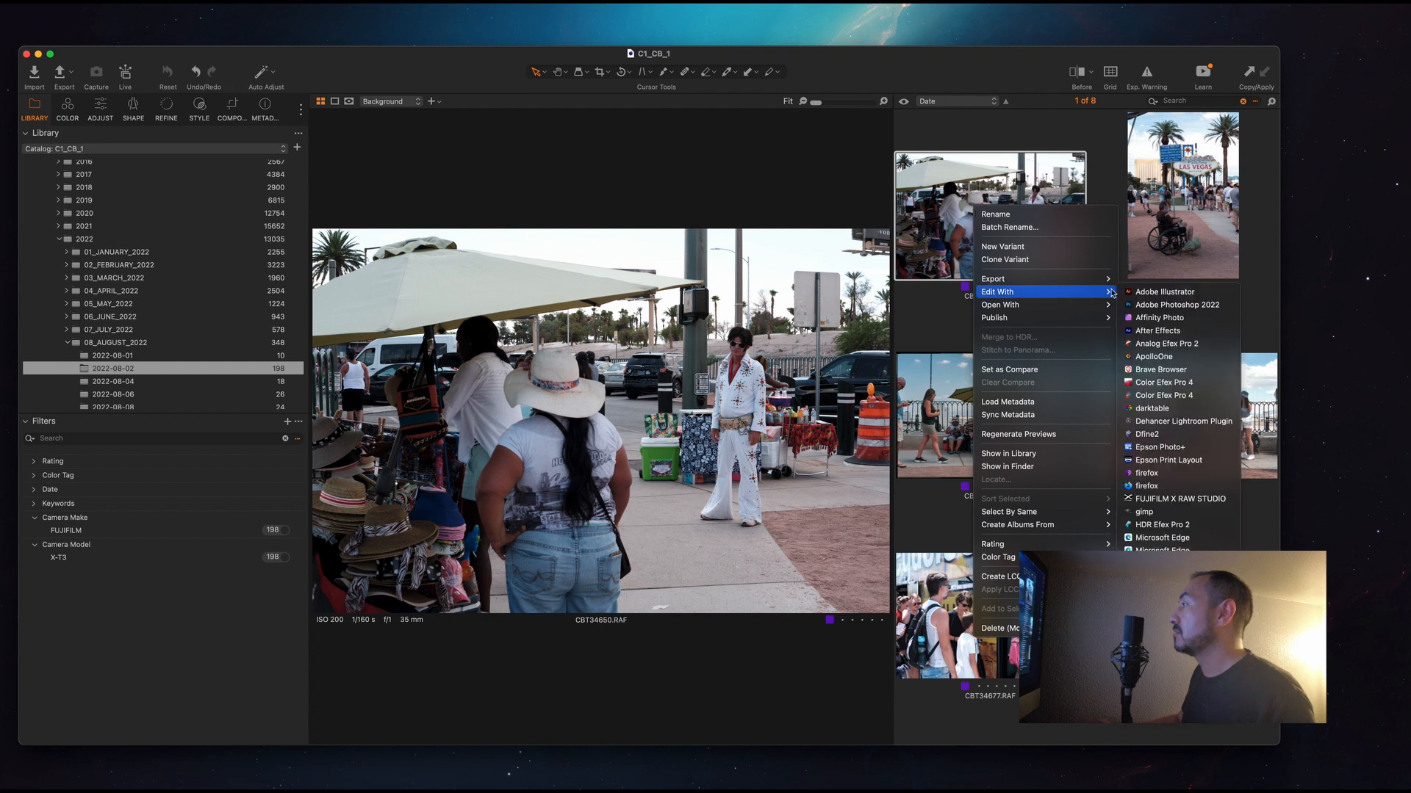
{"action": "left_click", "coordinate": [1189, 422]}
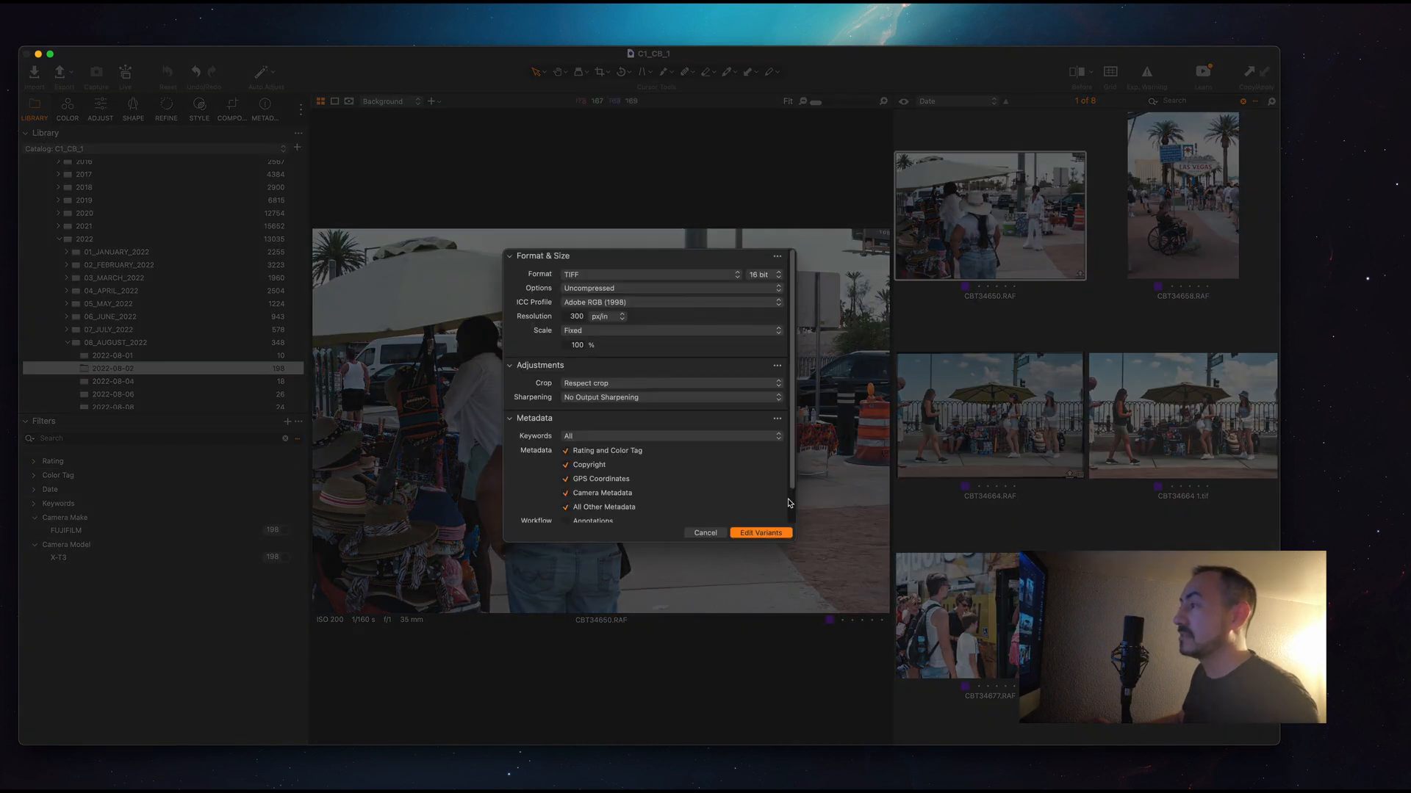
{"action": "left_click", "coordinate": [768, 533]}
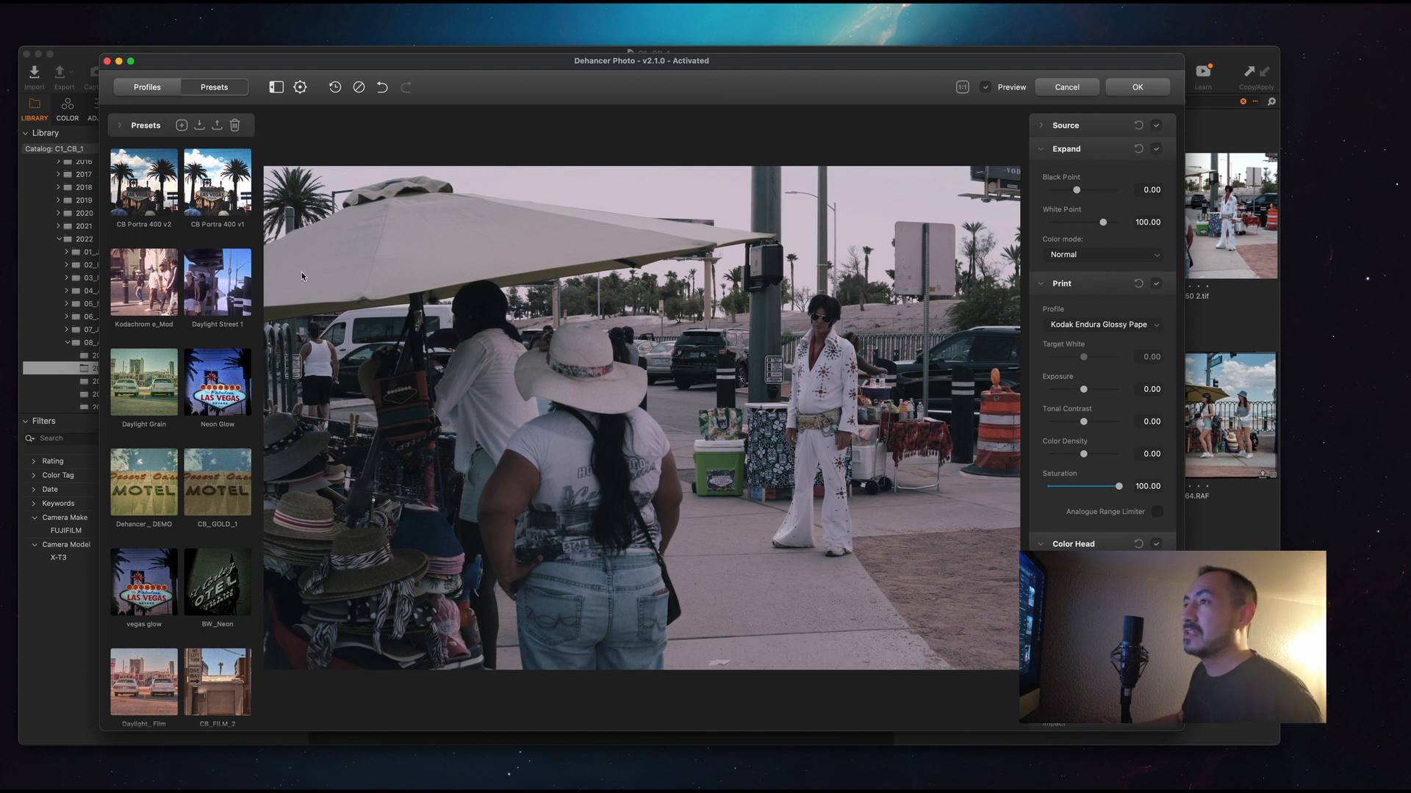
- Compare the CB Portra 400 v1 and v2 presets on the photo, ending with CB Portra 400 v1 applied
{"action": "left_click", "coordinate": [219, 203]}
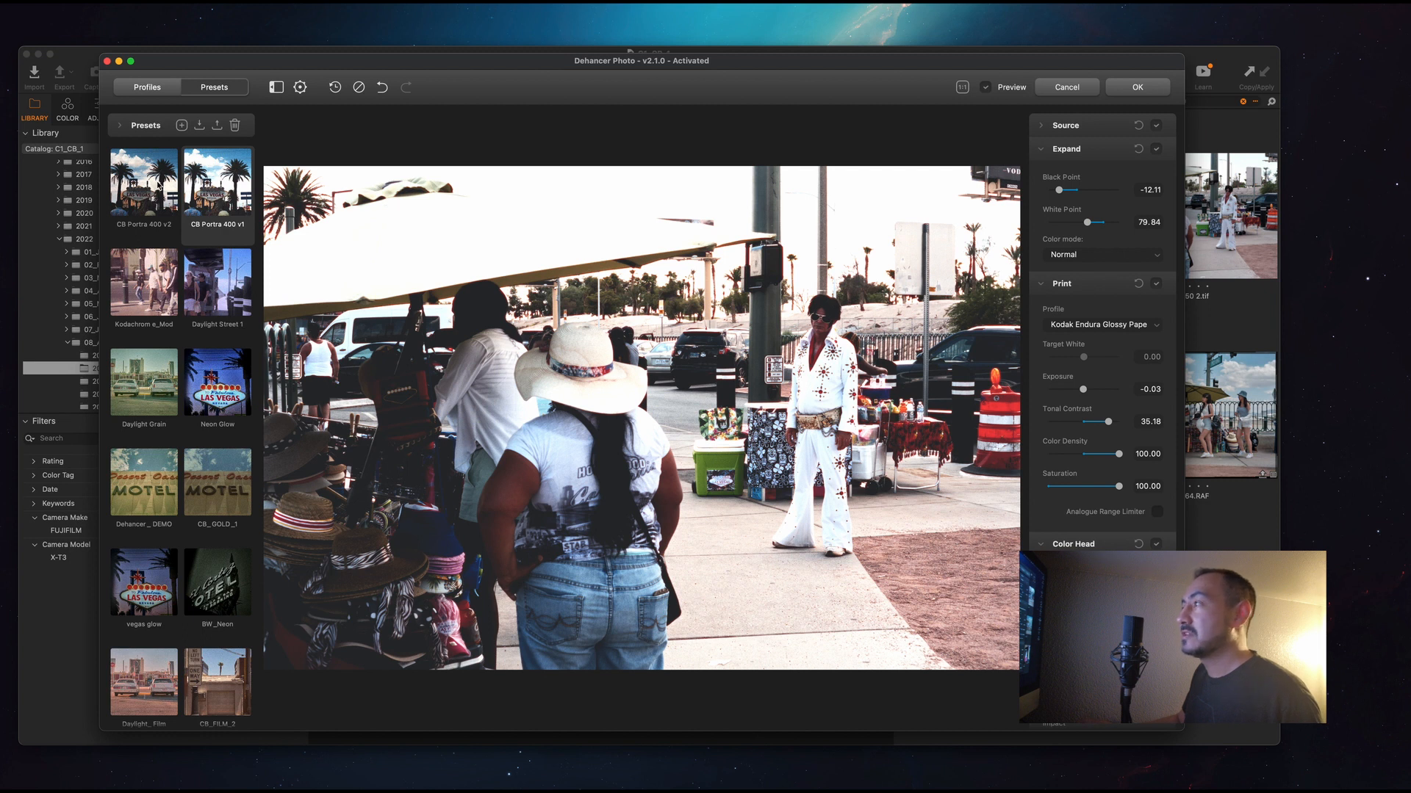
{"action": "left_click", "coordinate": [158, 186]}
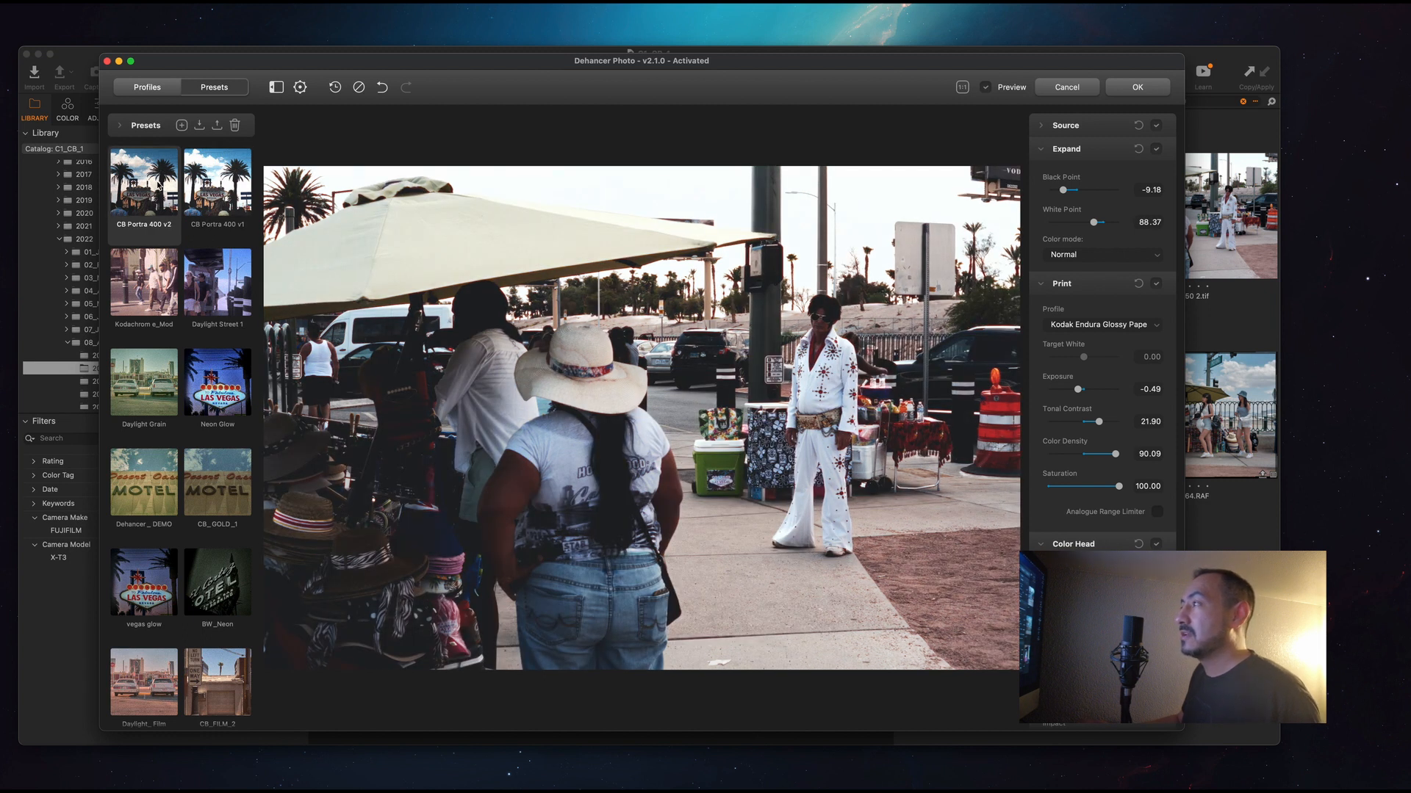
{"action": "left_click", "coordinate": [209, 193]}
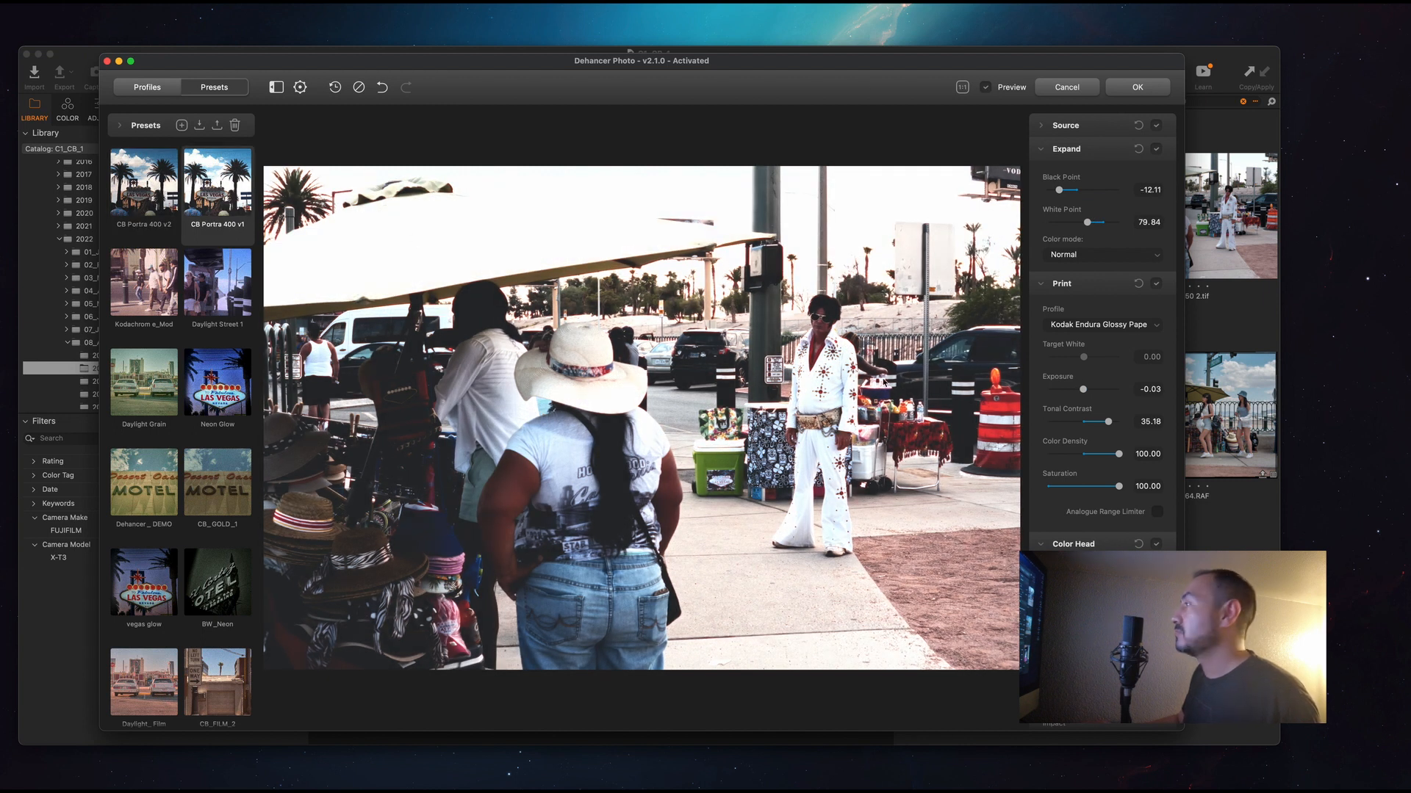
- Set the Expand black point to -6.85 and white point to 104.60, and the Print exposure to -0.07, tonal contrast to 34.52 and color density to 84.79
{"action": "left_click_drag", "start_coordinate": [1083, 389], "coordinate": [1116, 456]}
{"action": "left_click", "coordinate": [1091, 360]}
{"action": "mouse_move", "coordinate": [1088, 222]}
{"action": "left_mouse_down"}
{"action": "mouse_move", "coordinate": [1101, 227]}
{"action": "mouse_move", "coordinate": [1051, 191]}
{"action": "mouse_move", "coordinate": [1107, 223]}
{"action": "left_mouse_up"}
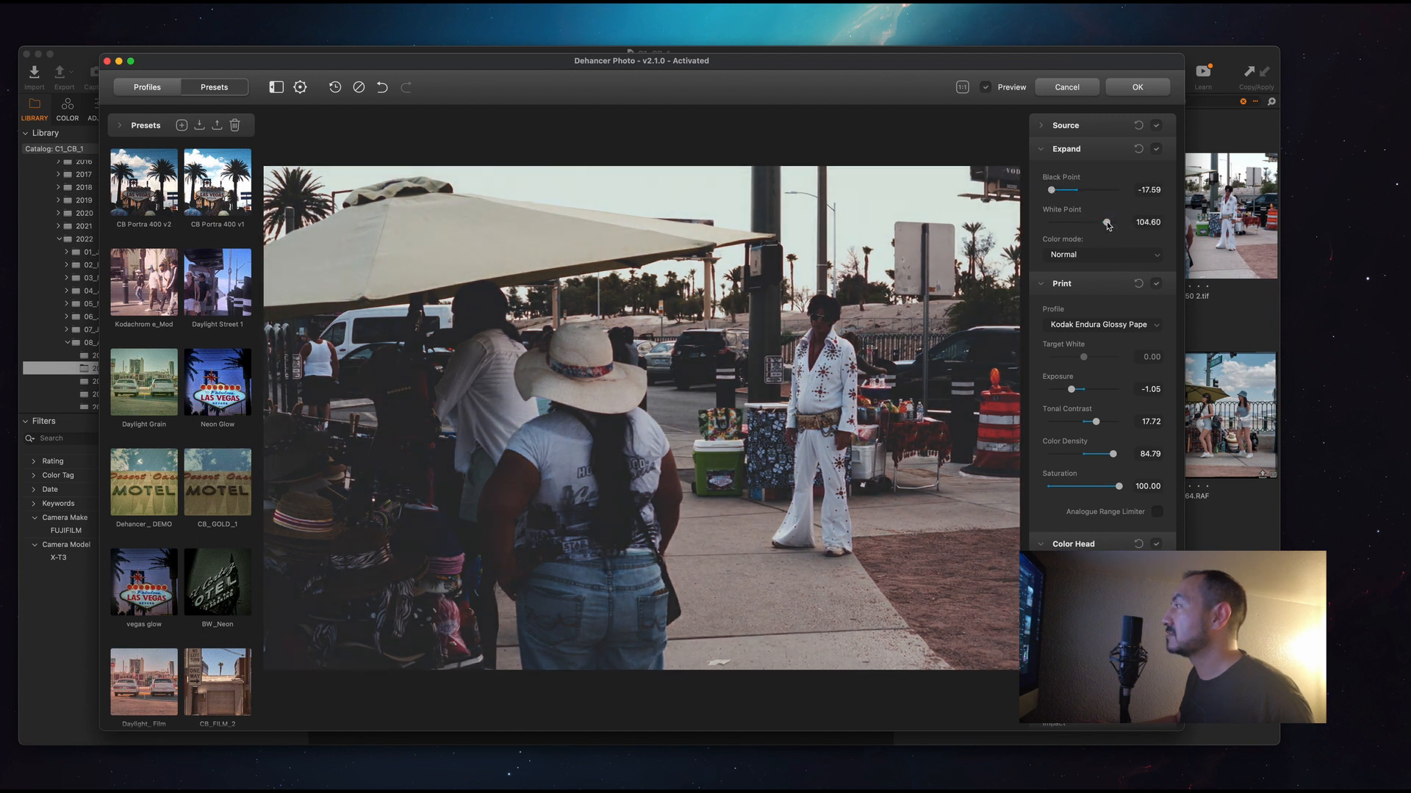
{"action": "left_click_drag", "start_coordinate": [1073, 390], "coordinate": [1110, 427]}
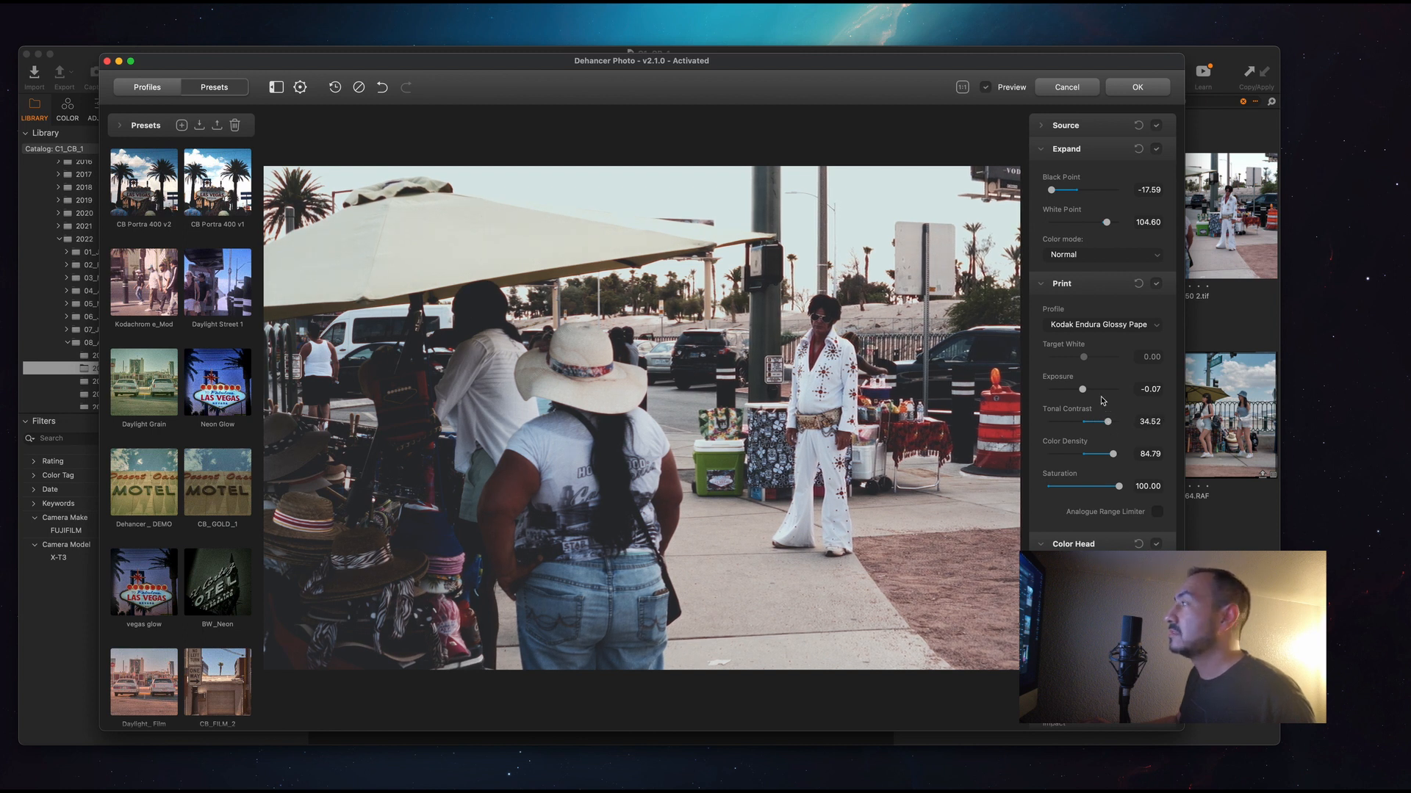
{"action": "left_click_drag", "start_coordinate": [1051, 188], "coordinate": [1067, 200]}
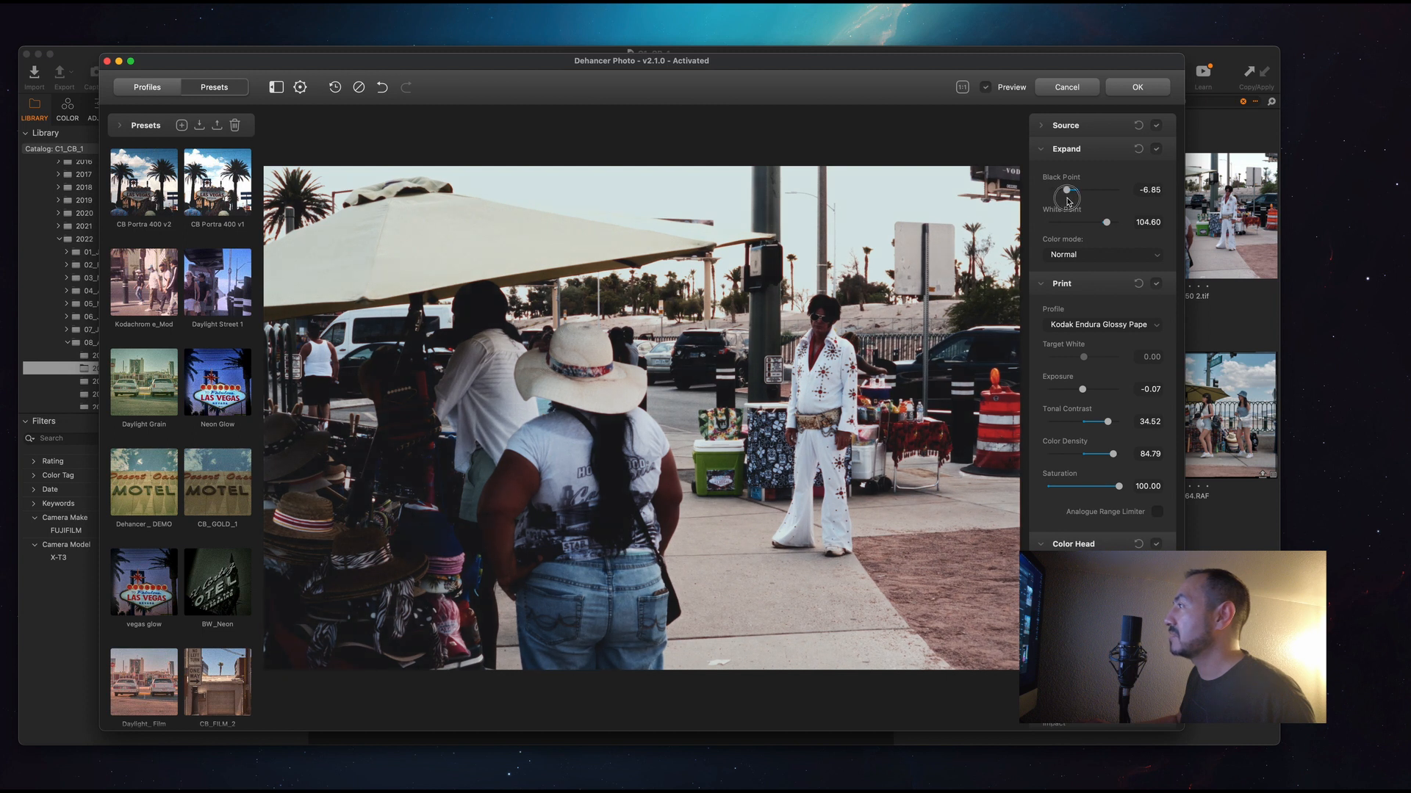
- Compare the photo with the effect preview off and on, and accept the Dehancer edit
{"action": "left_click", "coordinate": [987, 88]}
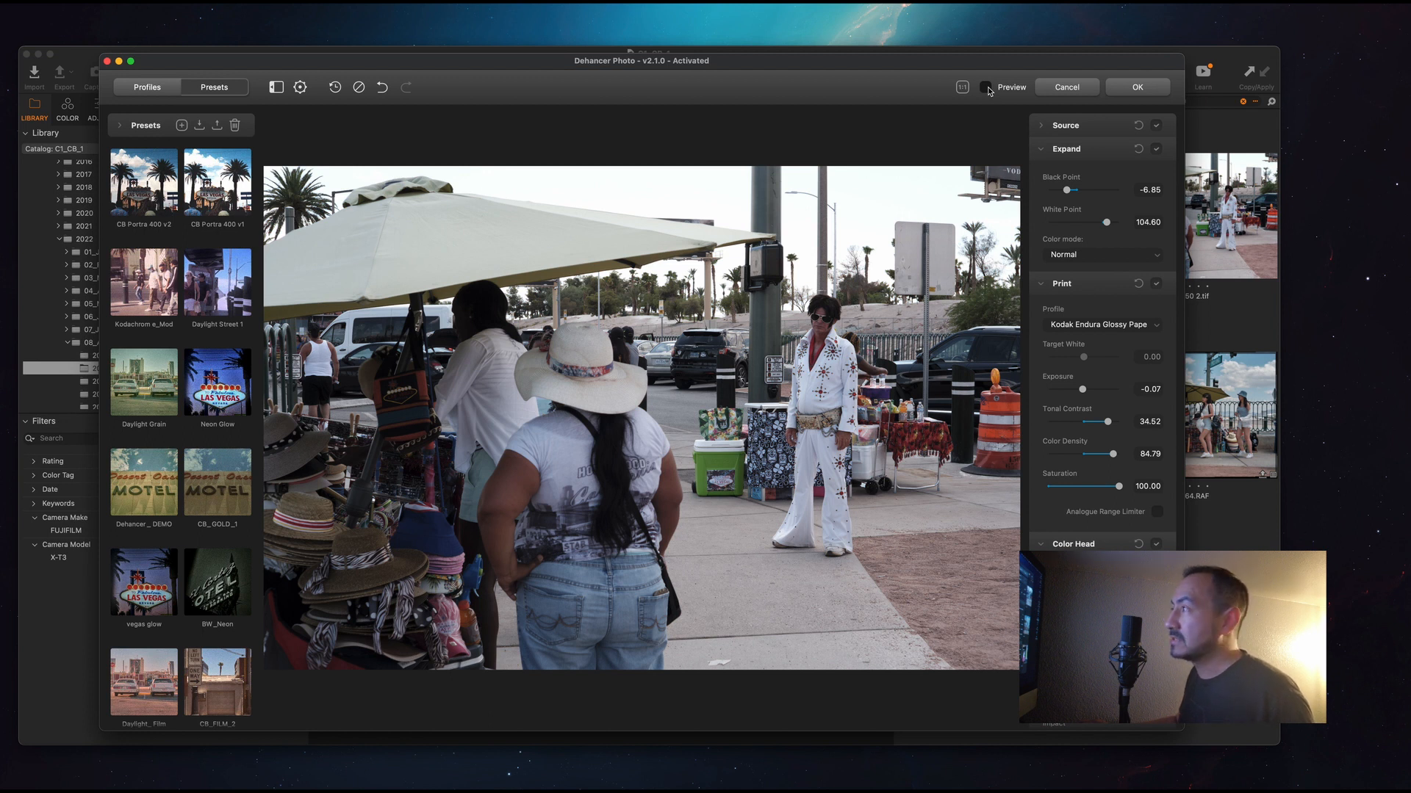
{"action": "left_click", "coordinate": [987, 88]}
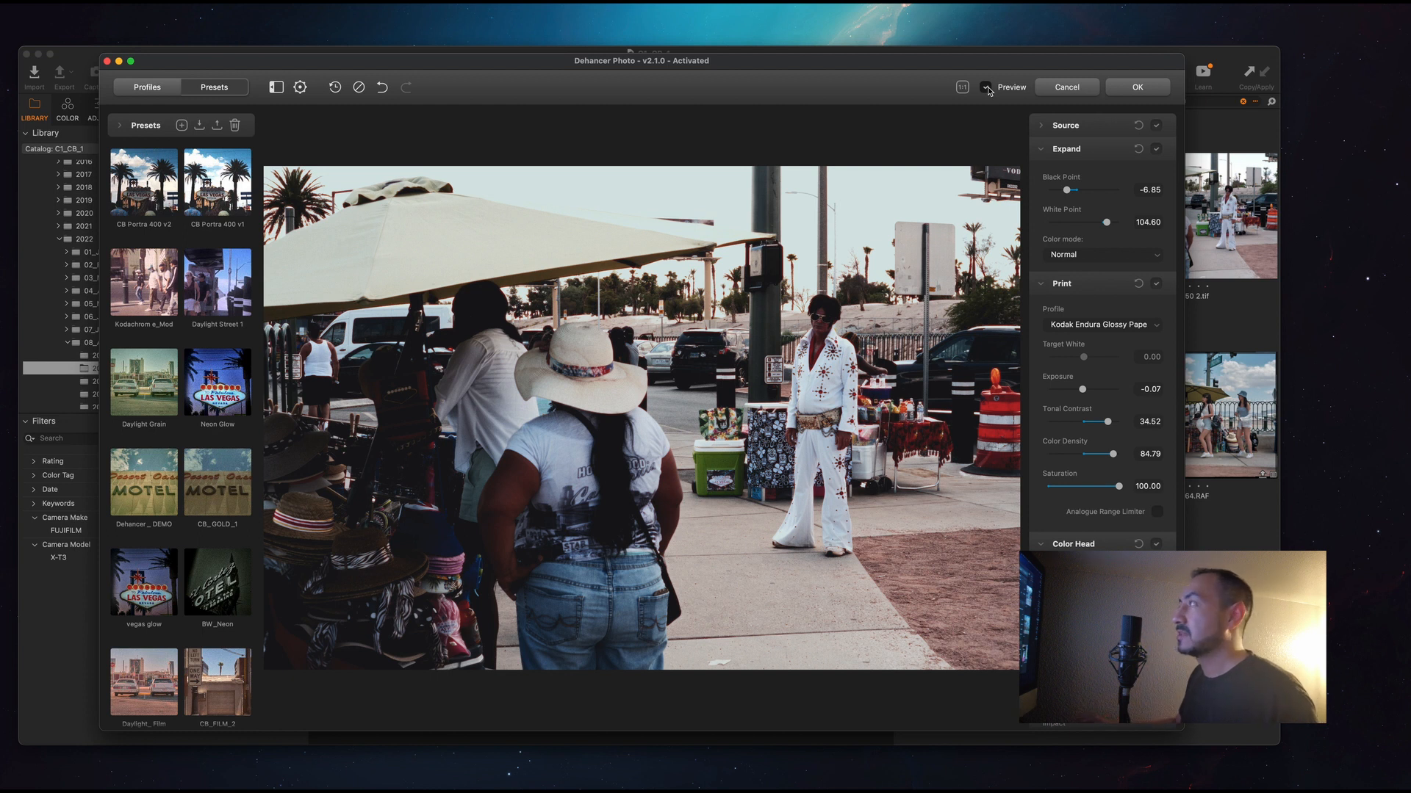
{"action": "left_click", "coordinate": [1138, 88]}
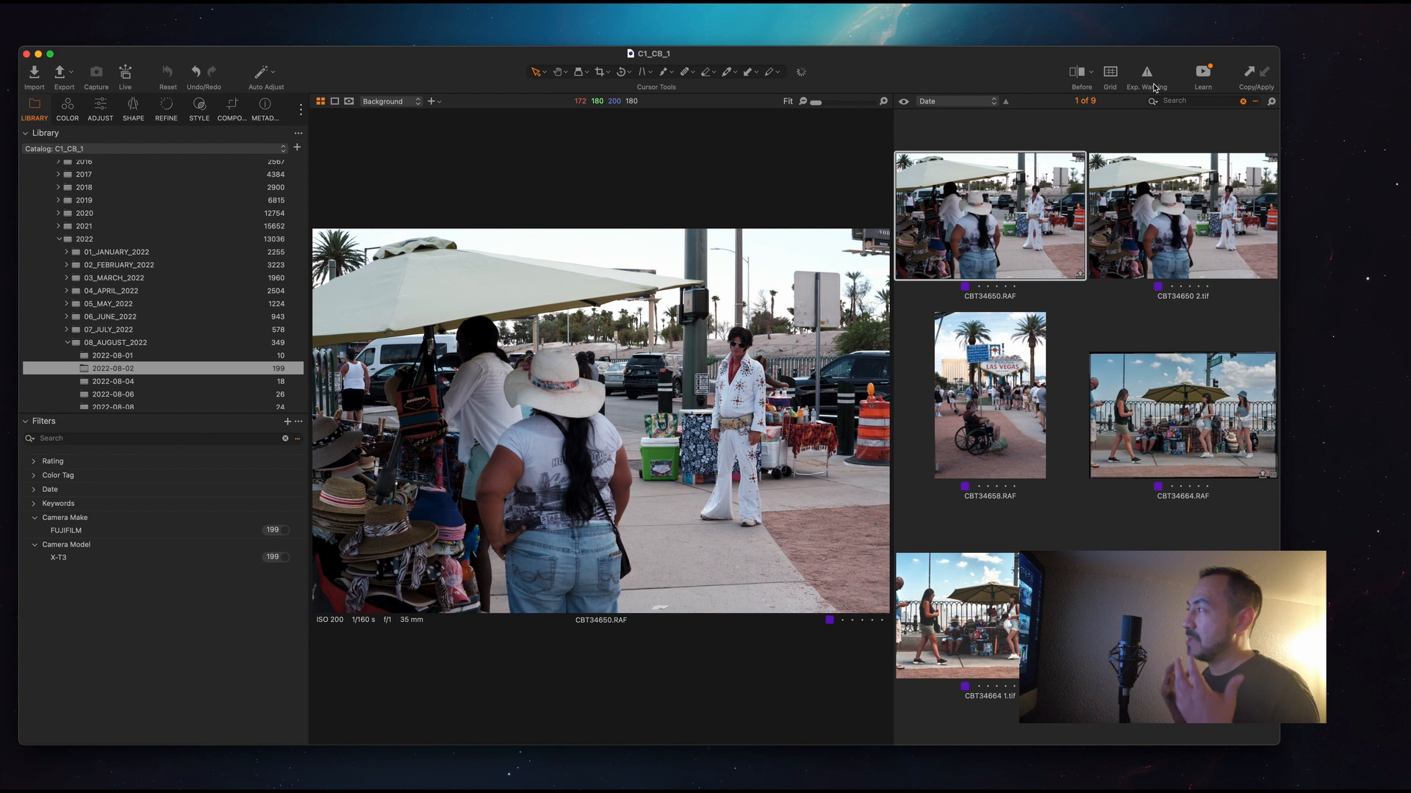
- View the edited CBT34650 2.tif and look through the other photos in the browser
{"action": "left_click", "coordinate": [1165, 232]}
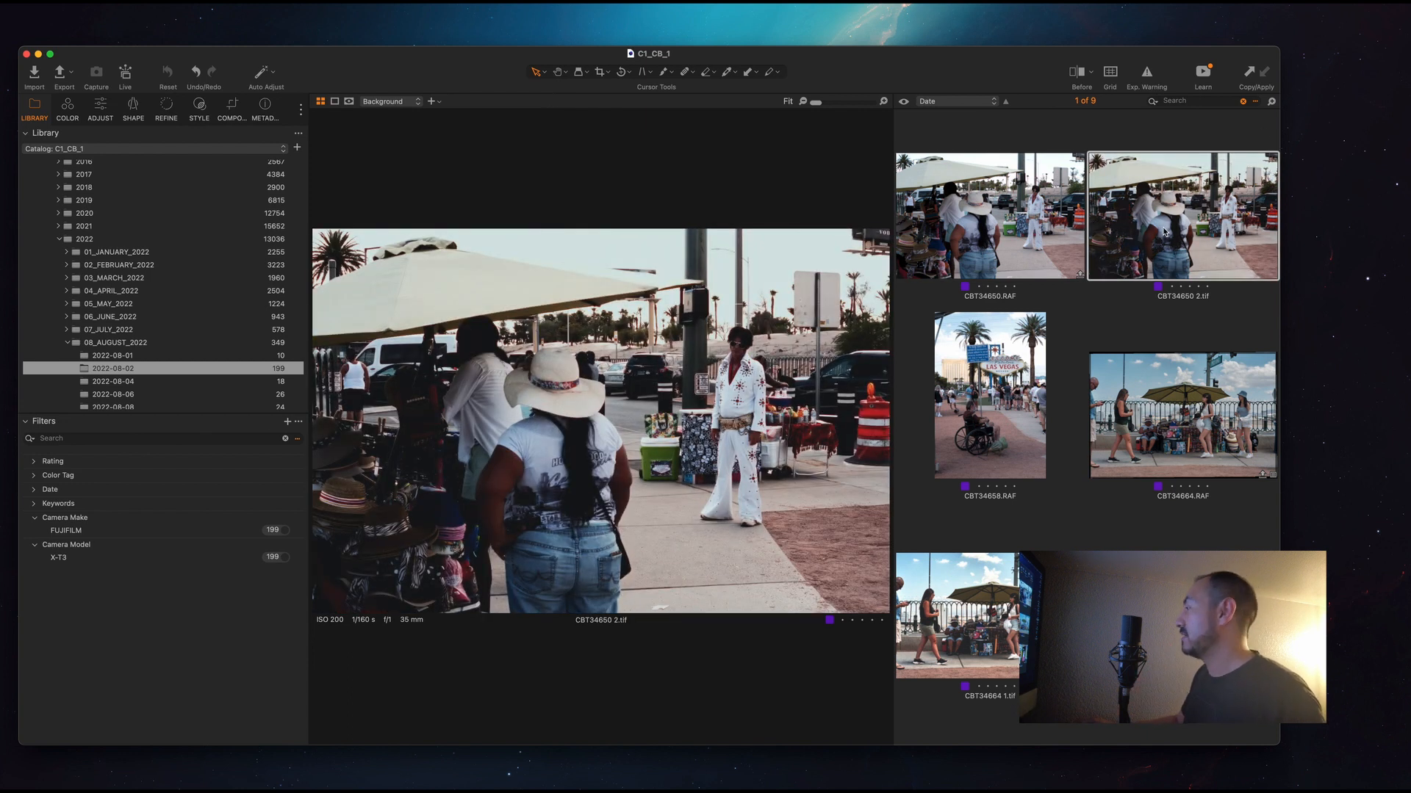
{"action": "scroll", "coordinate": [1161, 294], "scroll_direction": "down", "scroll_amount": 5}
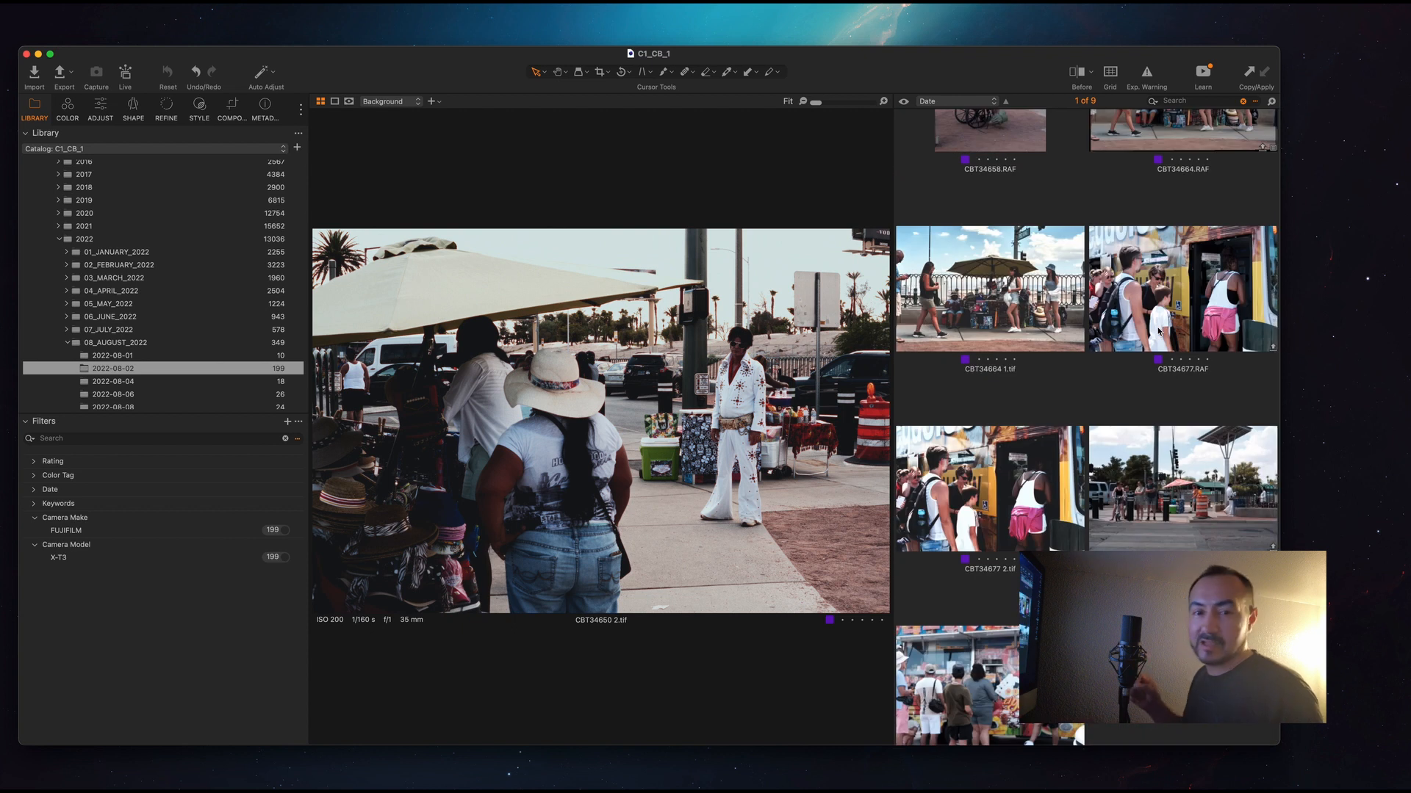